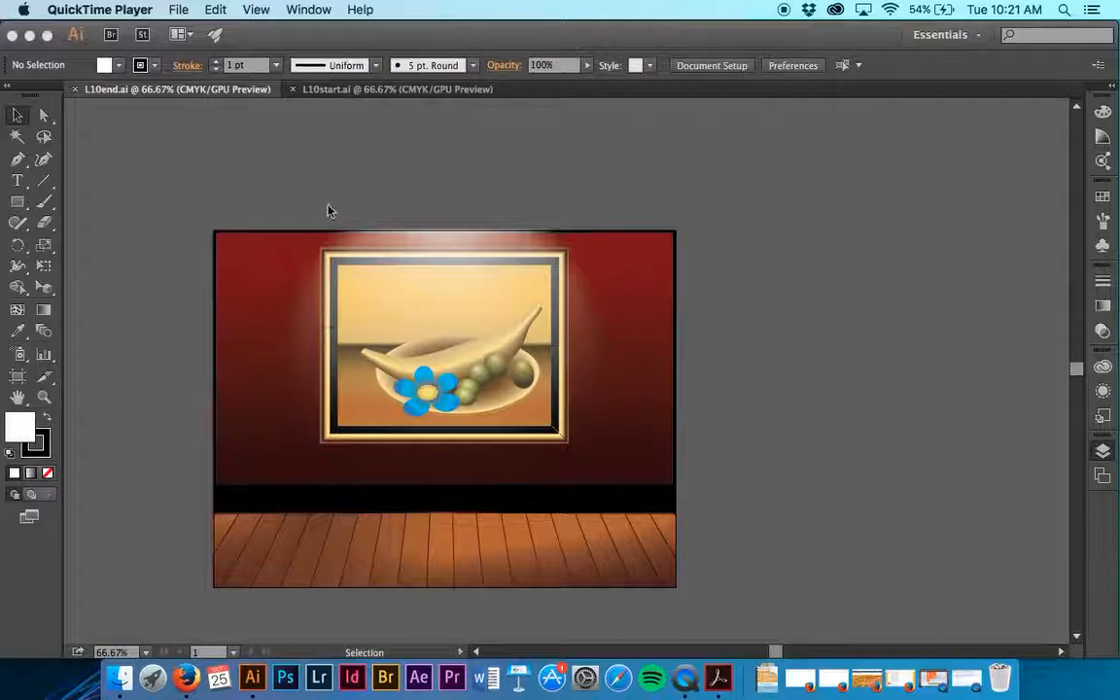
# Bring the L10start.ai document to the front and reset the Essentials workspace.
pyautogui.click(370, 90)
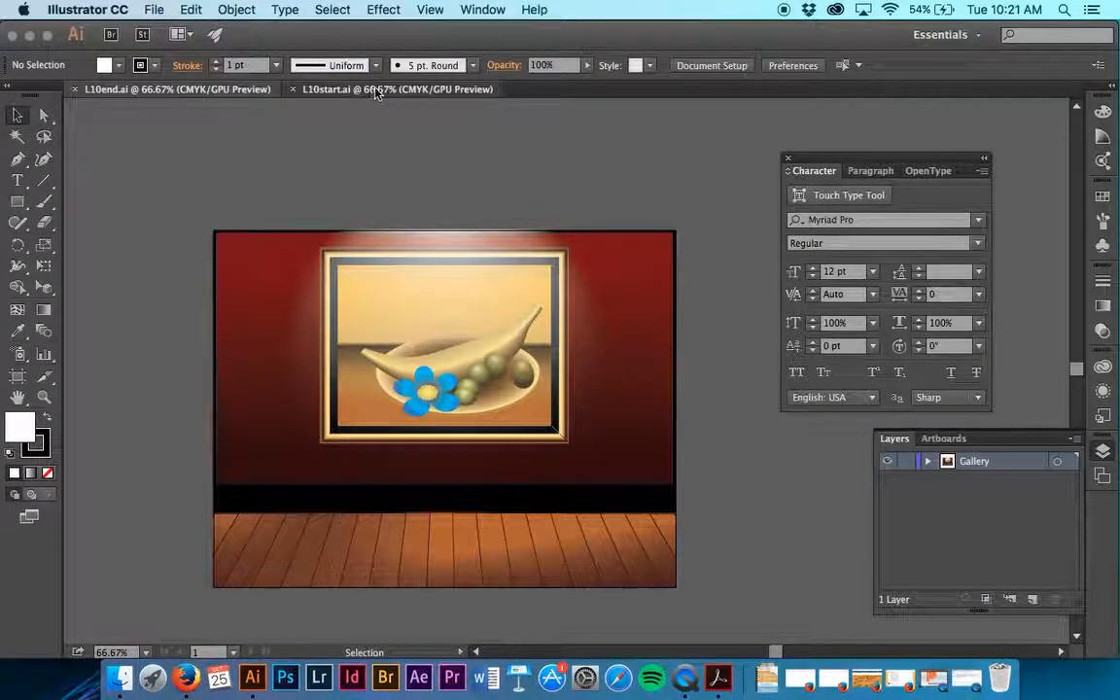
pyautogui.click(370, 90)
pyautogui.click(939, 34)
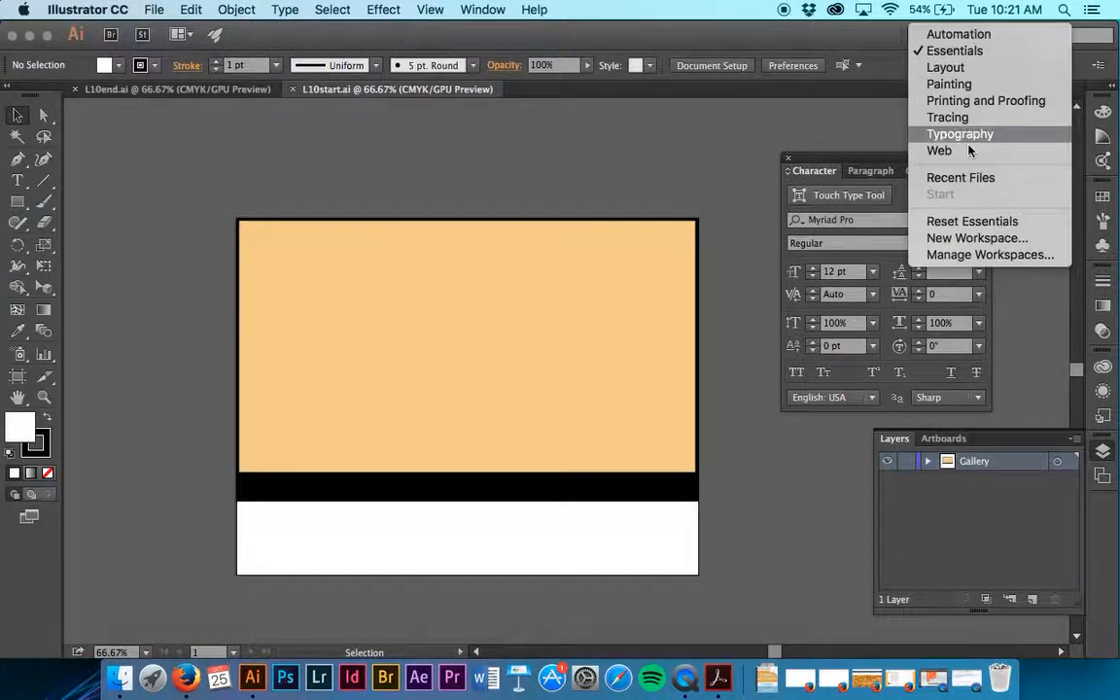
pyautogui.click(980, 221)
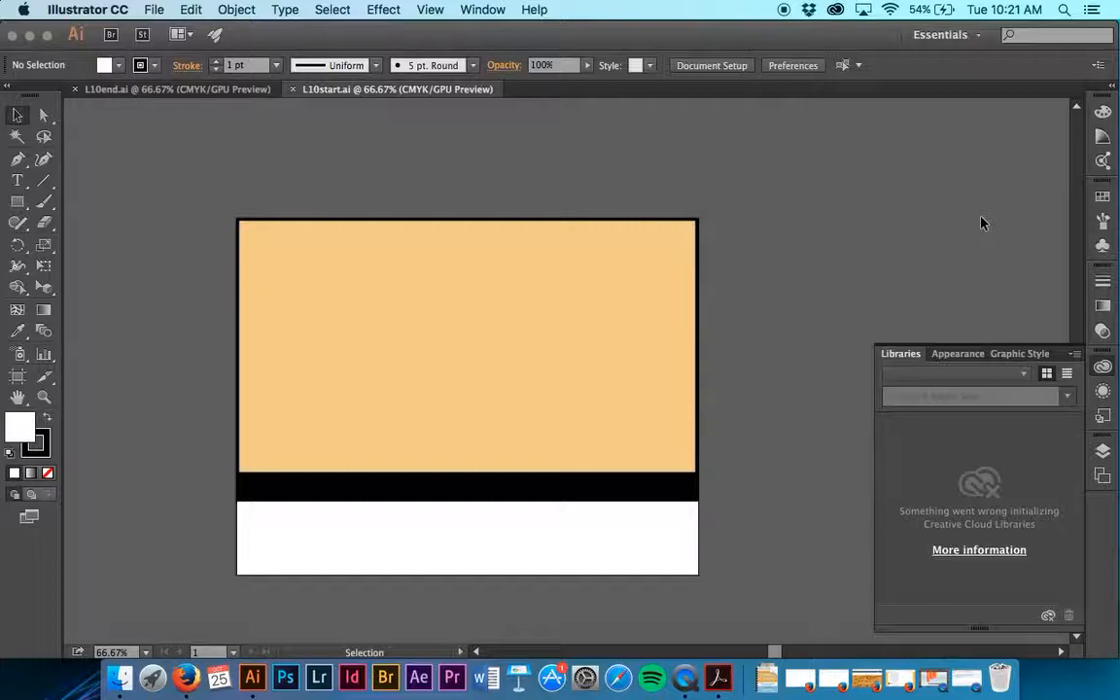
# Save a copy of the document in the Lesson10 folder, named with the author's surname followed by "-Gallery", keeping the default Illustrator options.
pyautogui.click(153, 9)
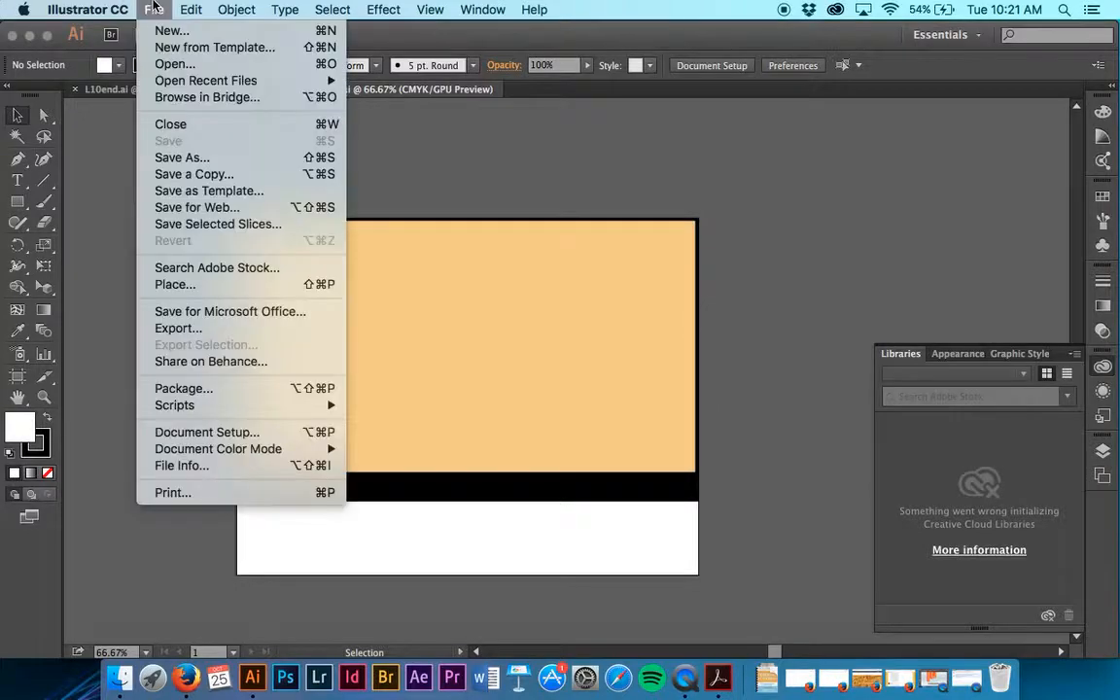
pyautogui.click(179, 158)
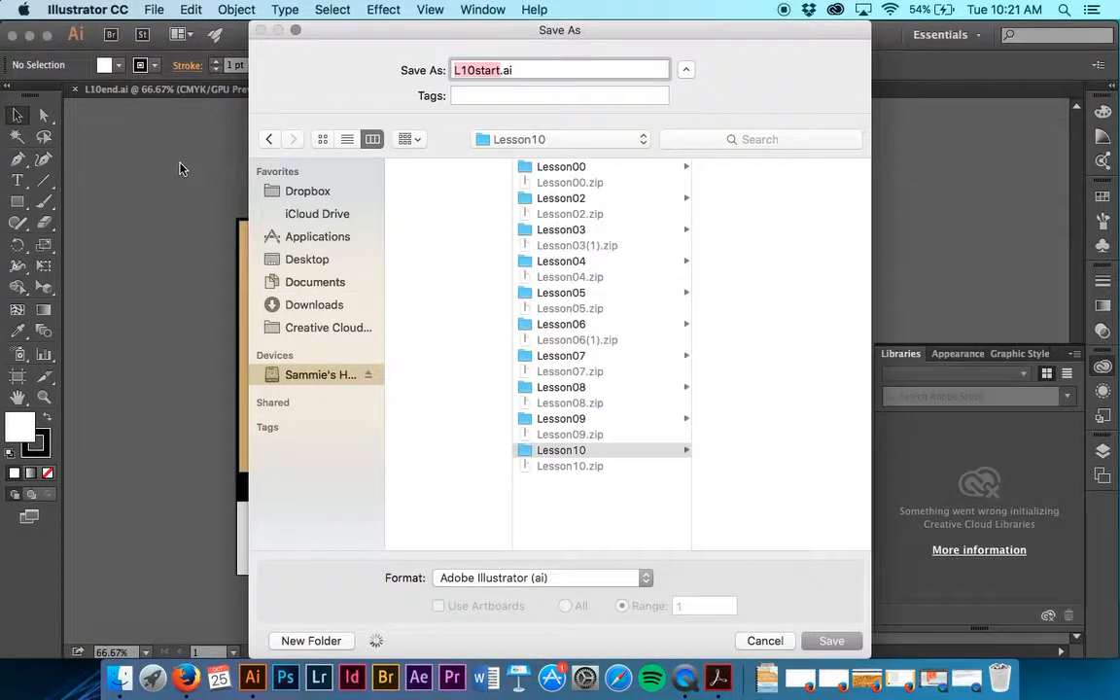
pyautogui.write('Saasen-')
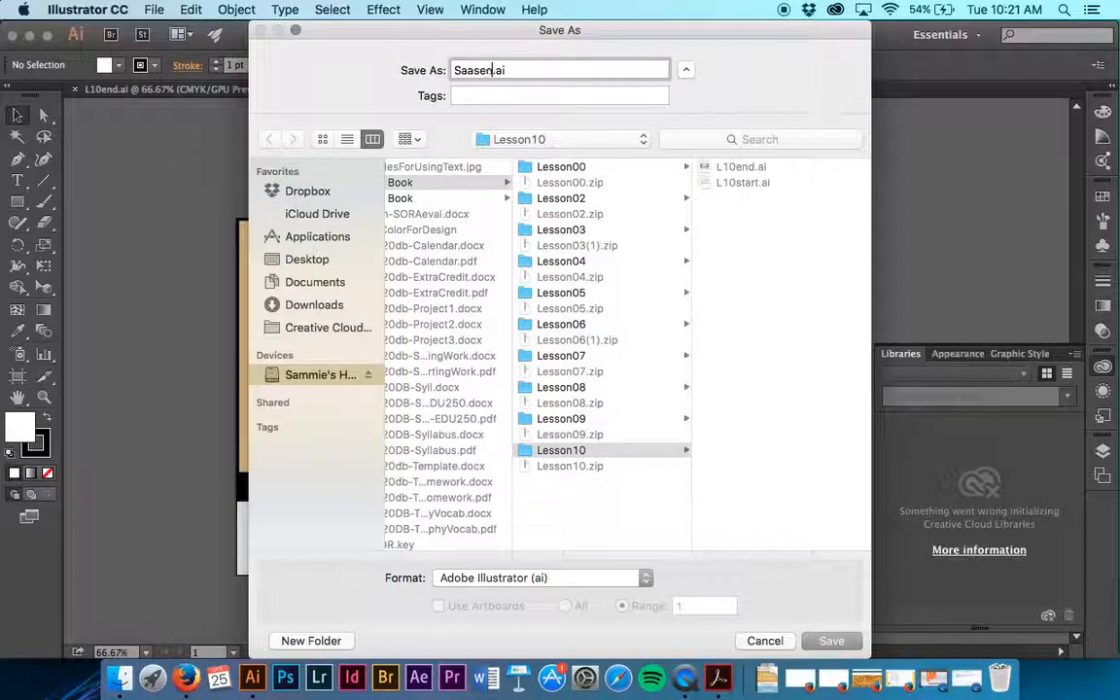
pyautogui.write('Gallery')
pyautogui.press('Return')
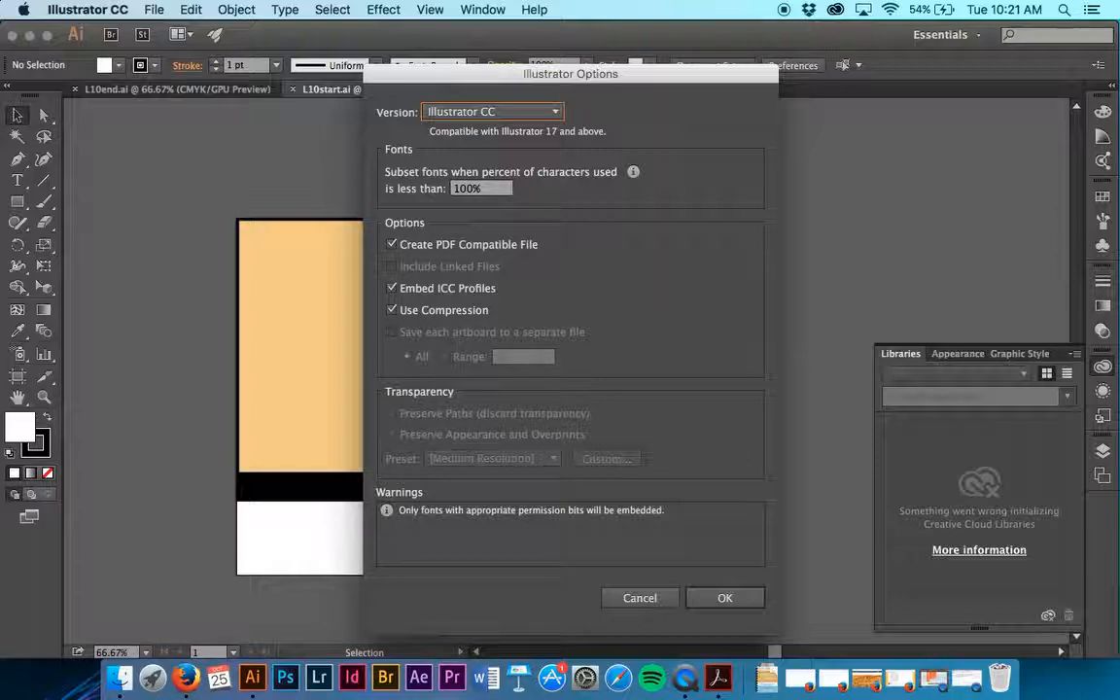
pyautogui.press('Return')
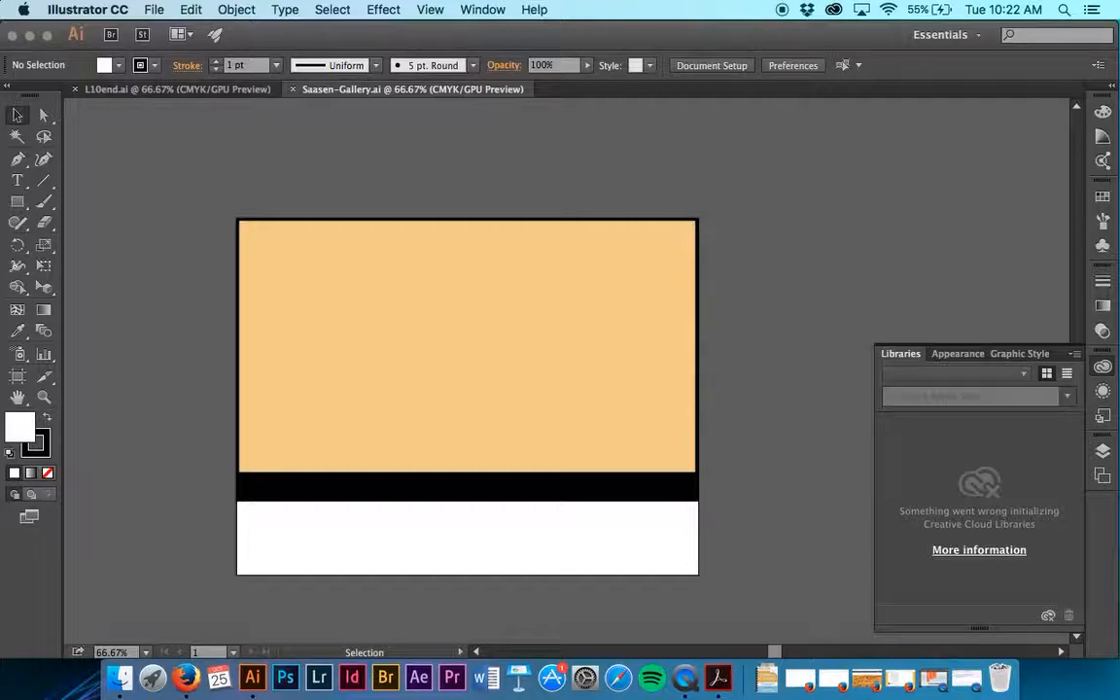
# Display the gradient settings and activate the Gradient tool.
pyautogui.click(464, 12)
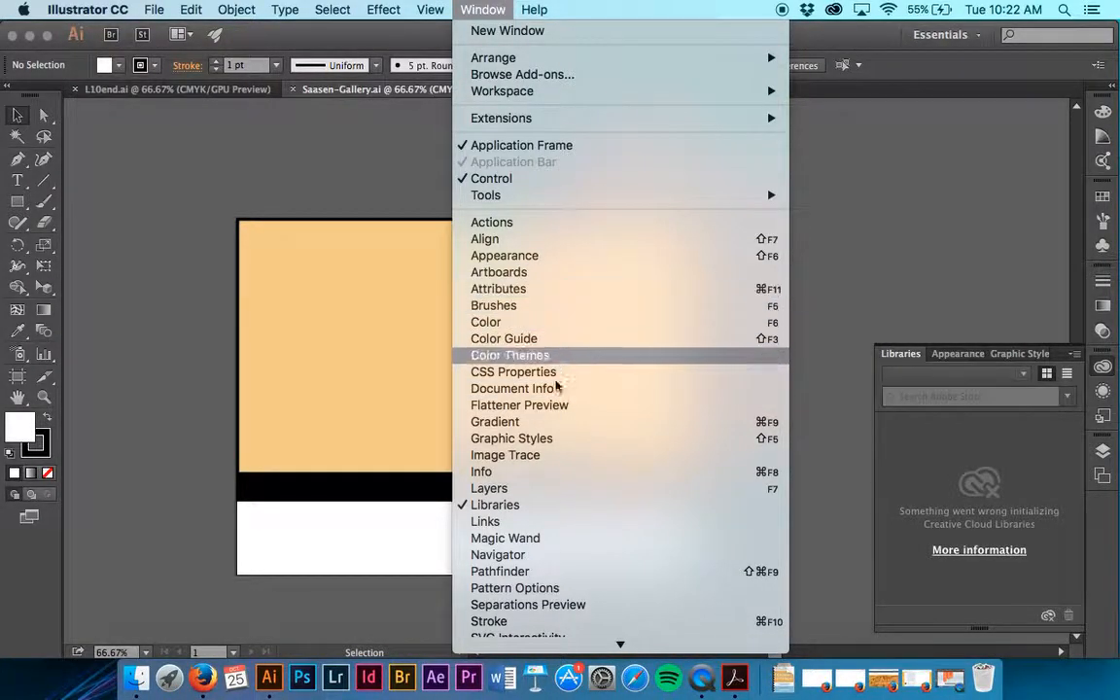
pyautogui.click(559, 438)
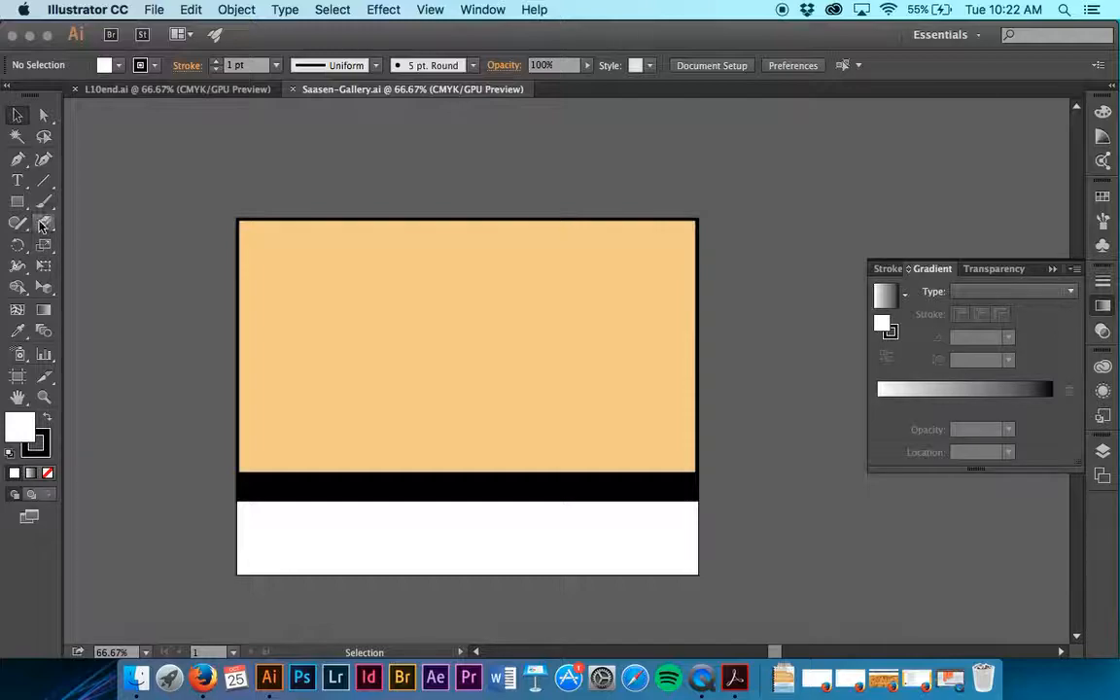
pyautogui.click(43, 309)
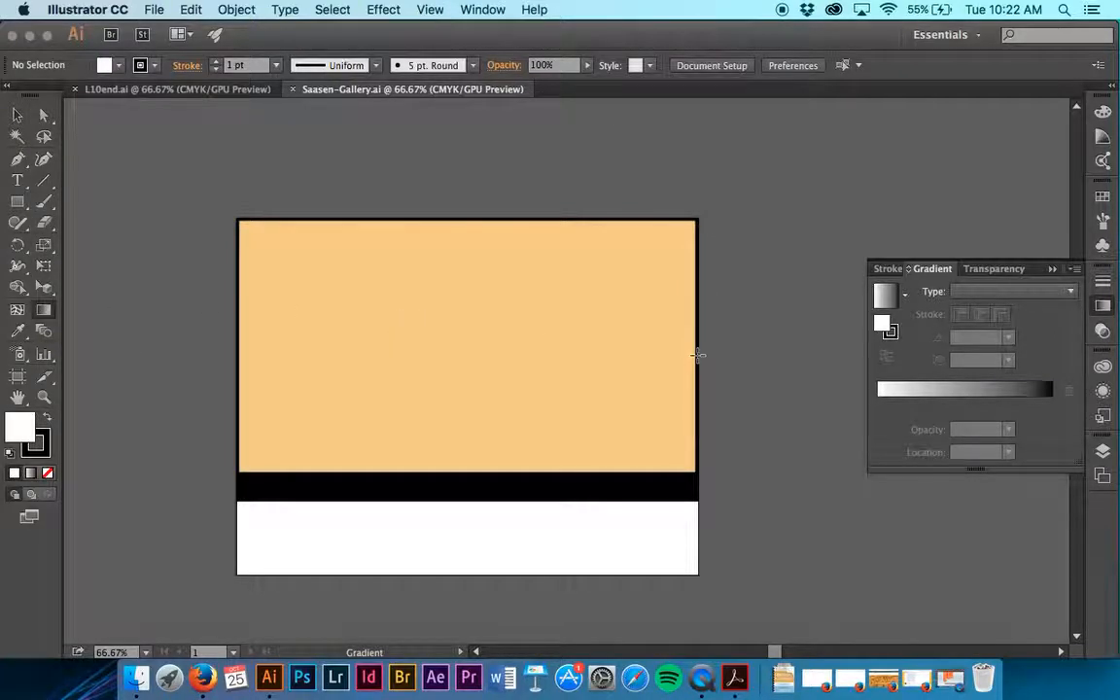
pyautogui.click(17, 115)
pyautogui.click(284, 266)
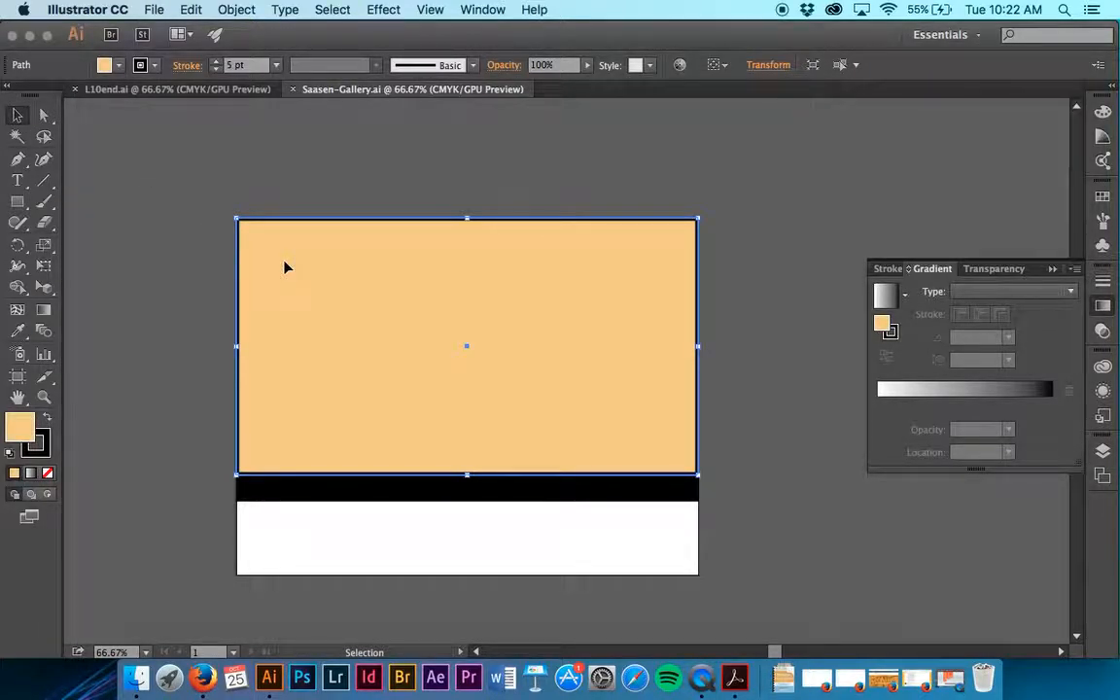
pyautogui.click(114, 165)
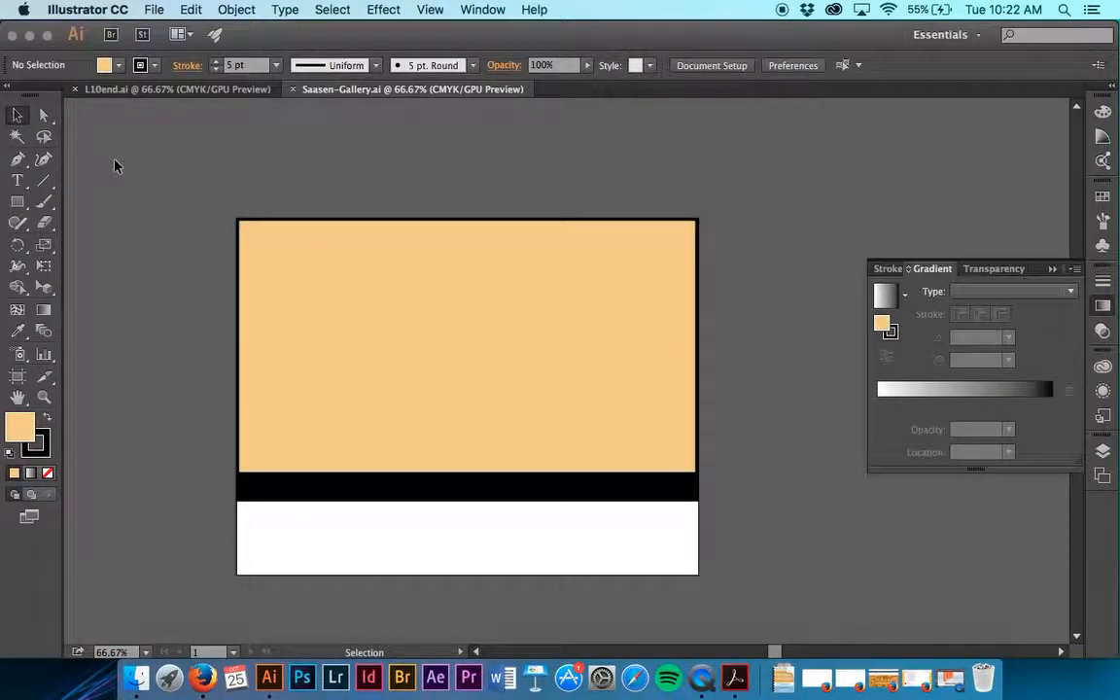
# Make the default gradient the active fill with nothing selected and view the available gradient types.
pyautogui.click(43, 310)
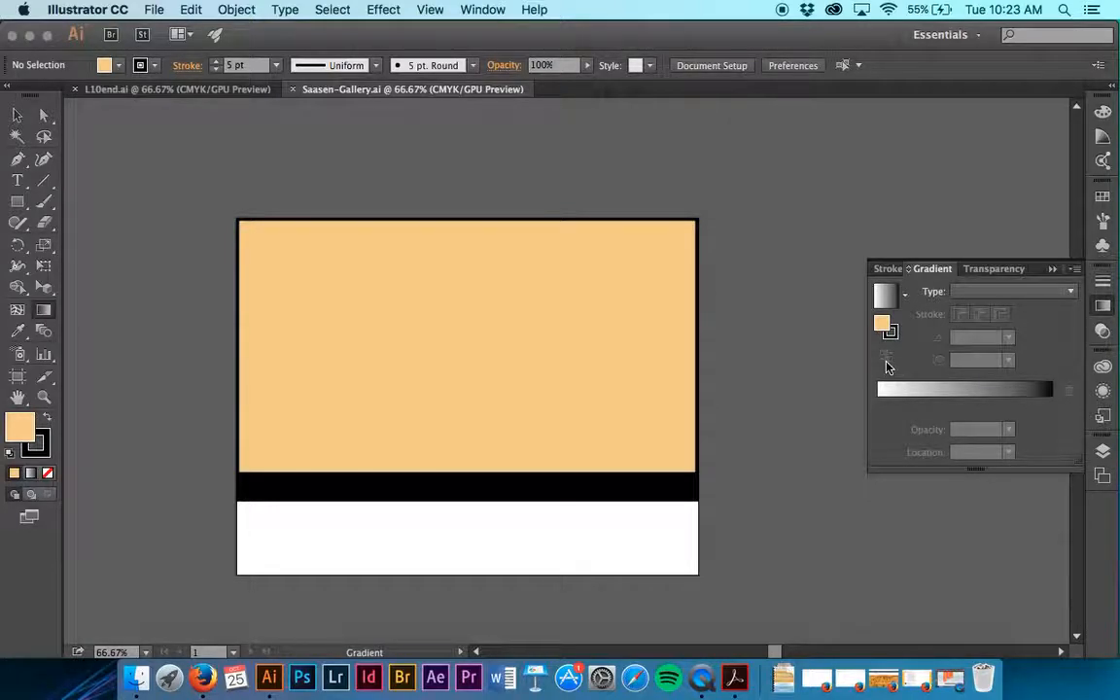
pyautogui.click(903, 397)
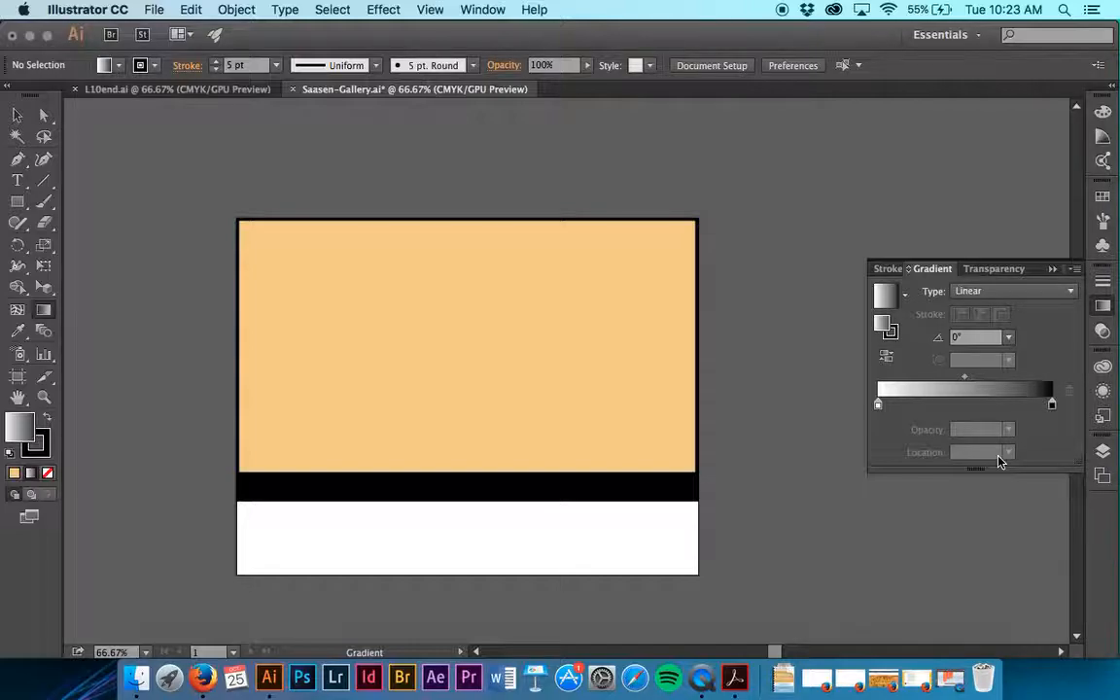
pyautogui.click(1064, 290)
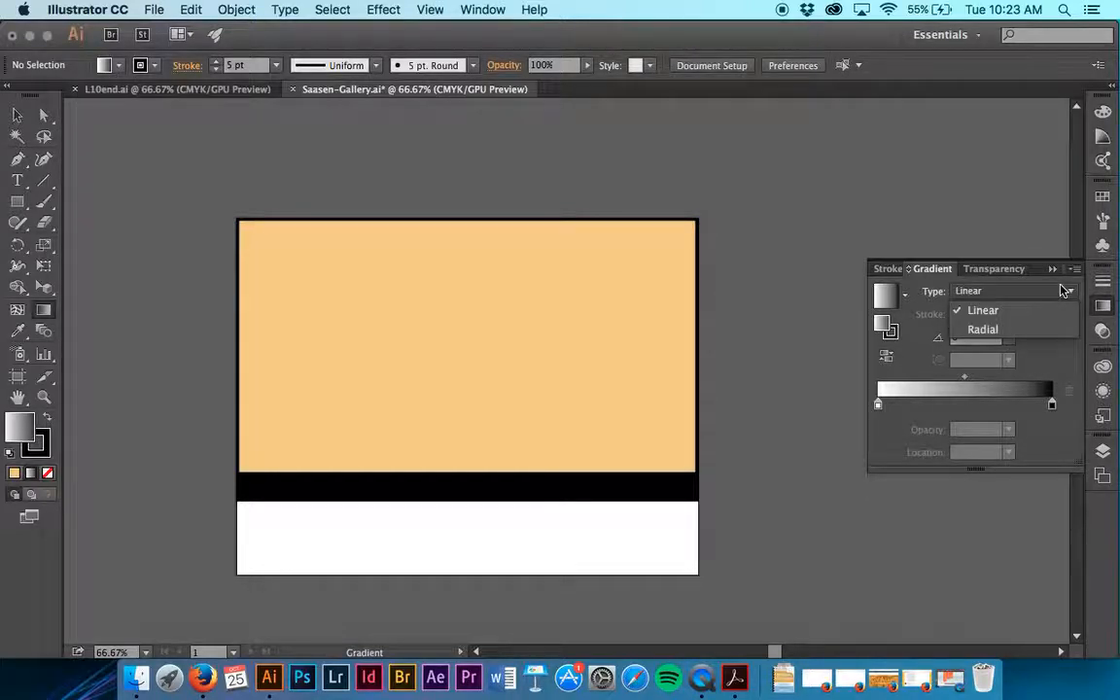
pyautogui.click(1064, 291)
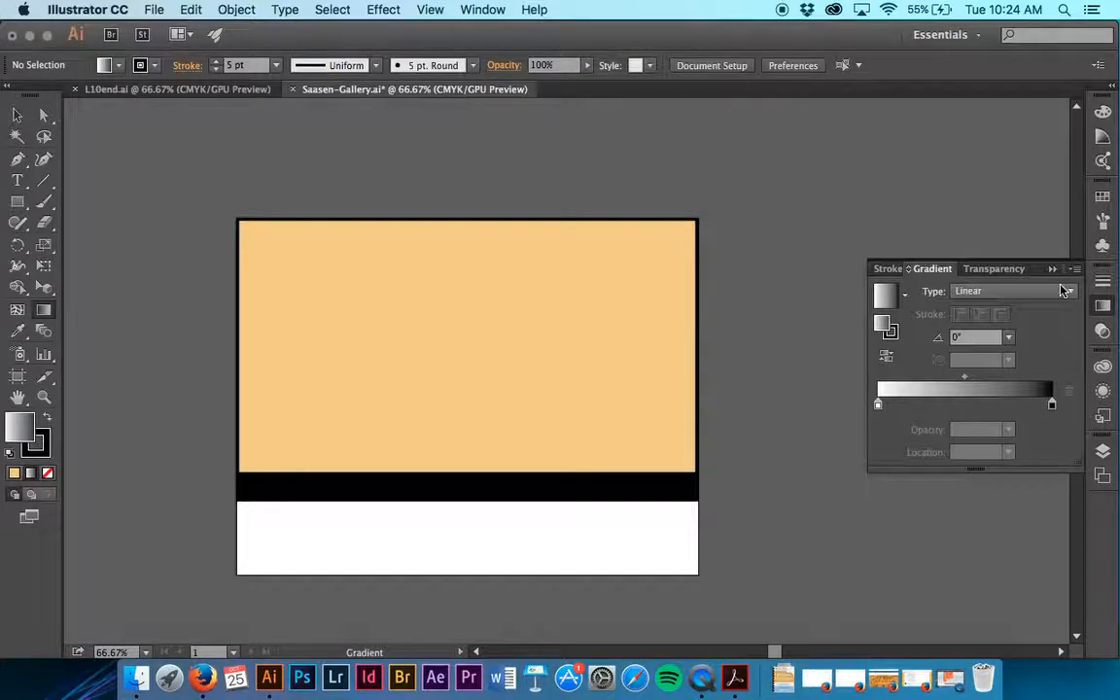
# Fill the tan wall rectangle with the default white-to-black linear gradient.
pyautogui.press('v')
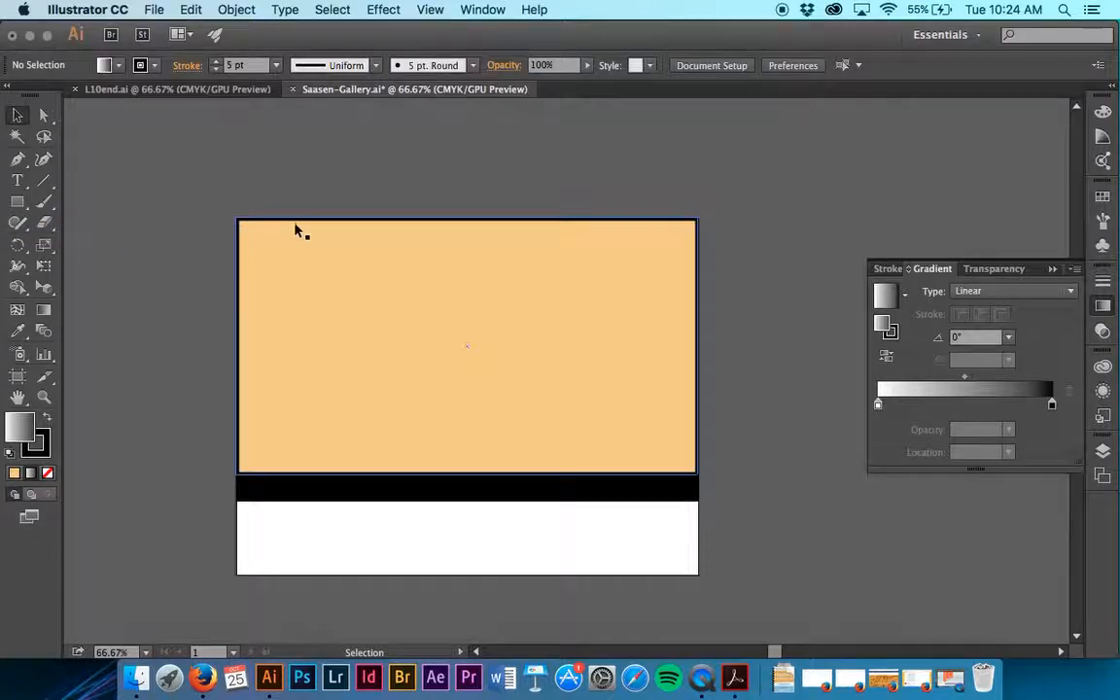
pyautogui.click(325, 270)
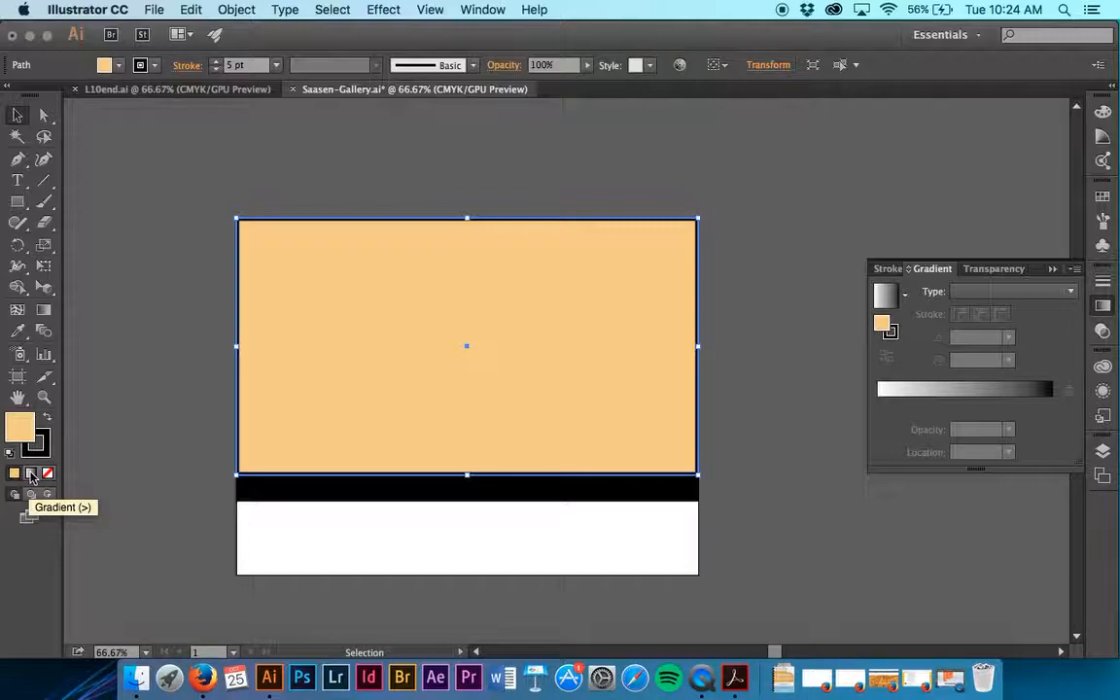
pyautogui.click(30, 475)
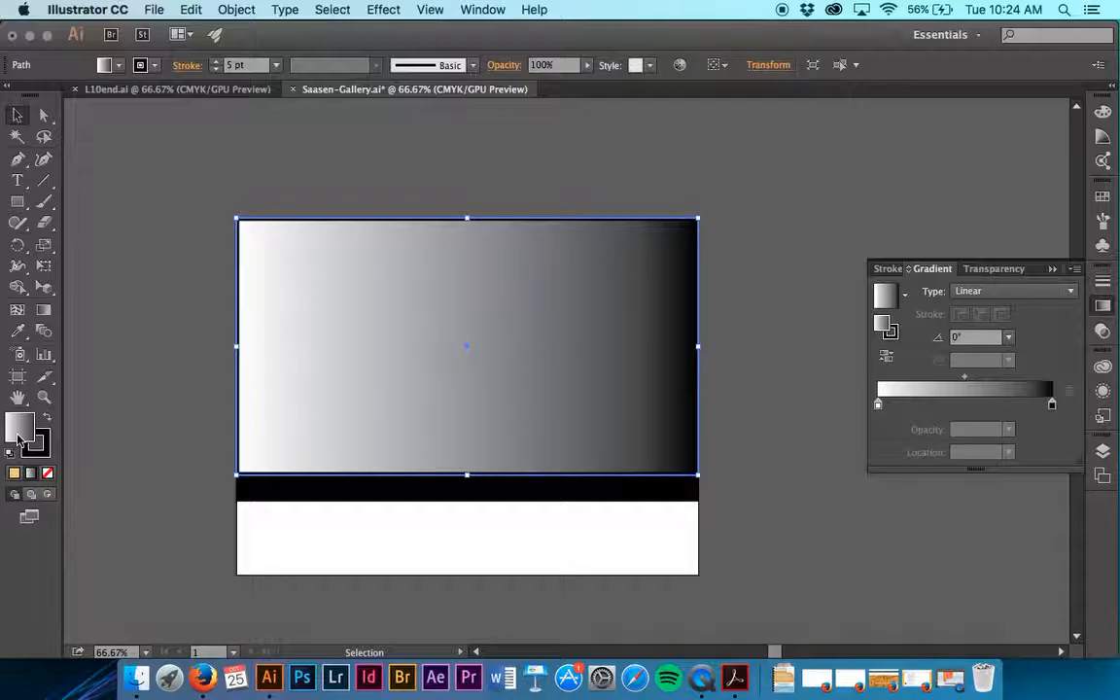
# Change the white color stop of the wall's gradient to the dark red swatch.
pyautogui.doubleClick(879, 404)
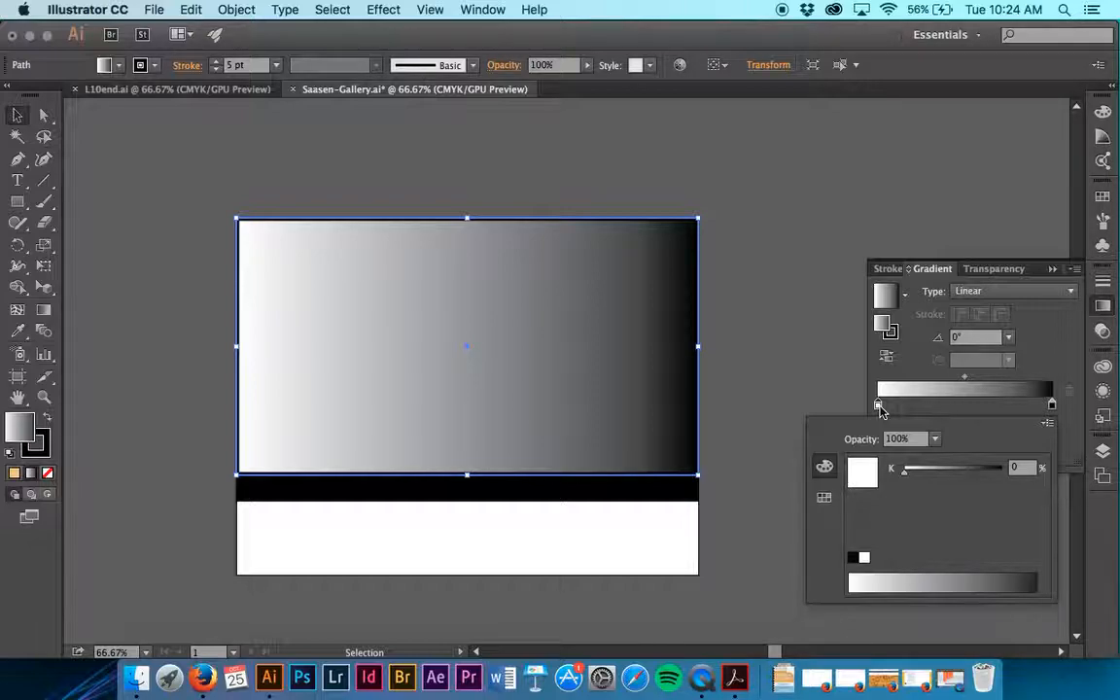
pyautogui.click(823, 498)
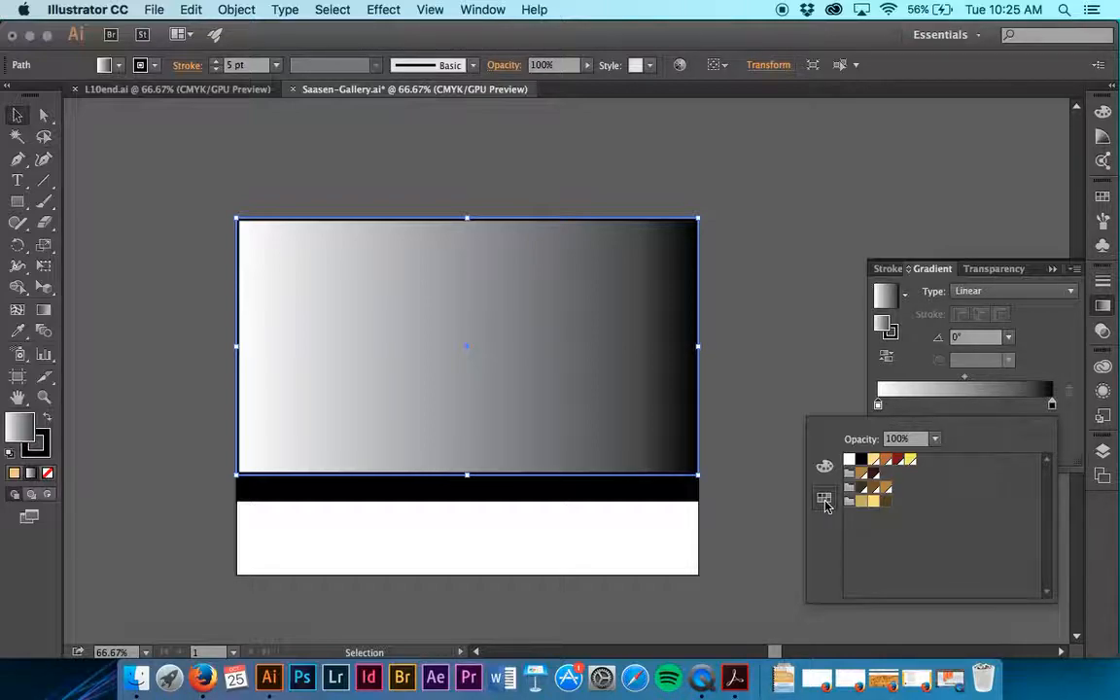
pyautogui.click(900, 461)
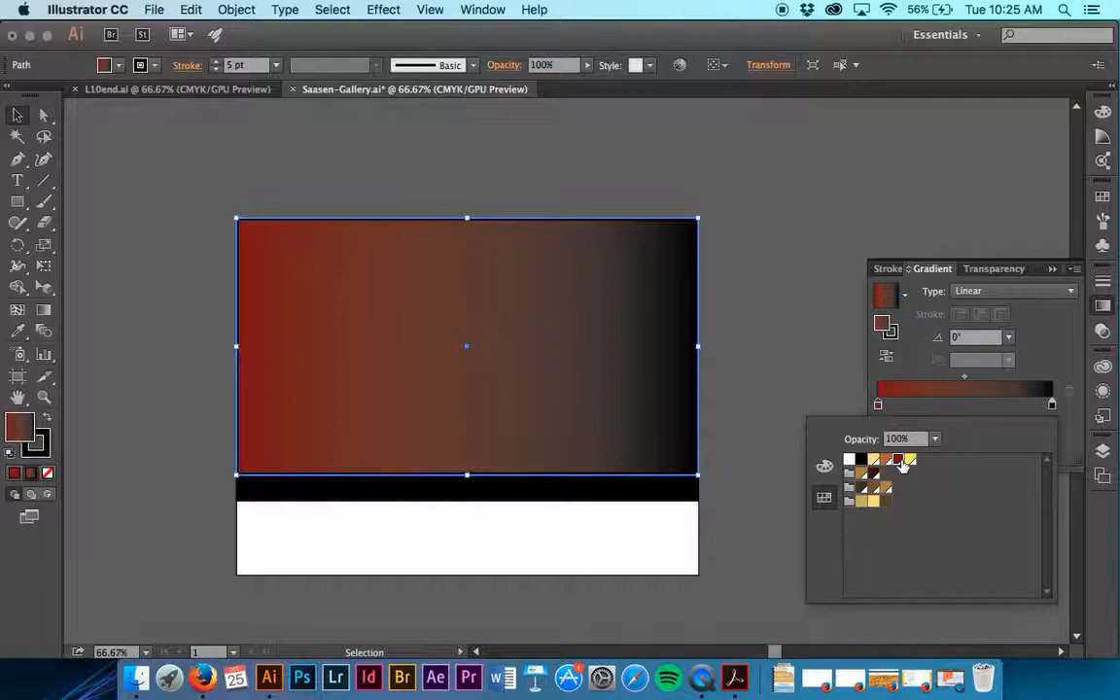
pyautogui.click(1038, 412)
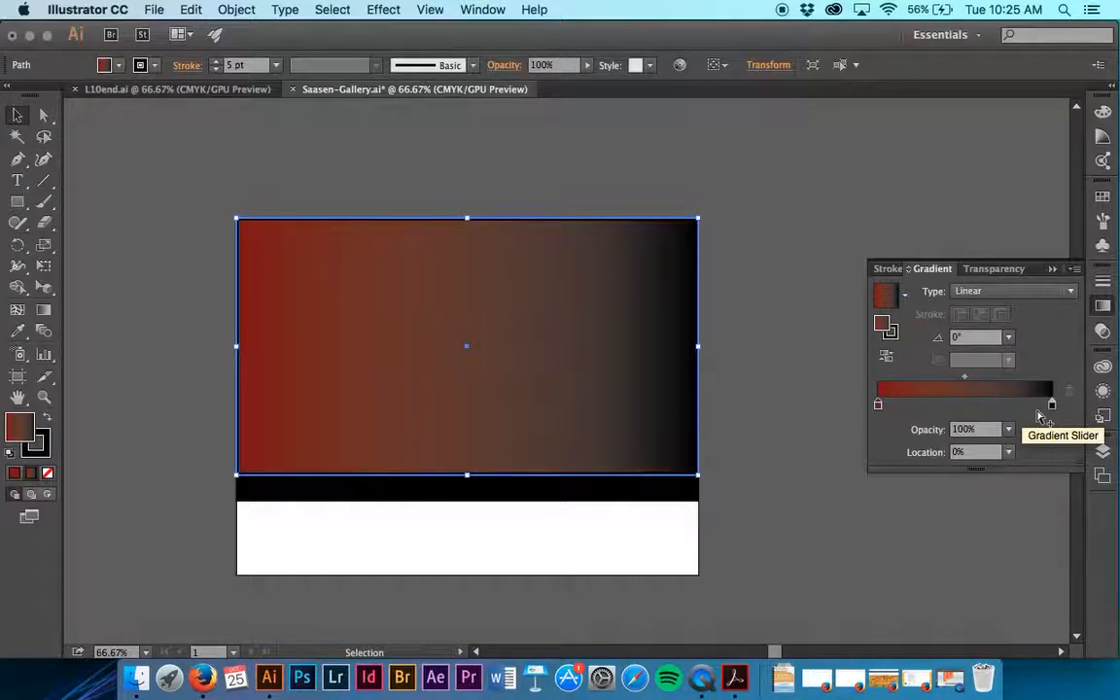
# Open the black color stop of the wall's gradient for editing and switch its color mode to CMYK.
pyautogui.click(1051, 405)
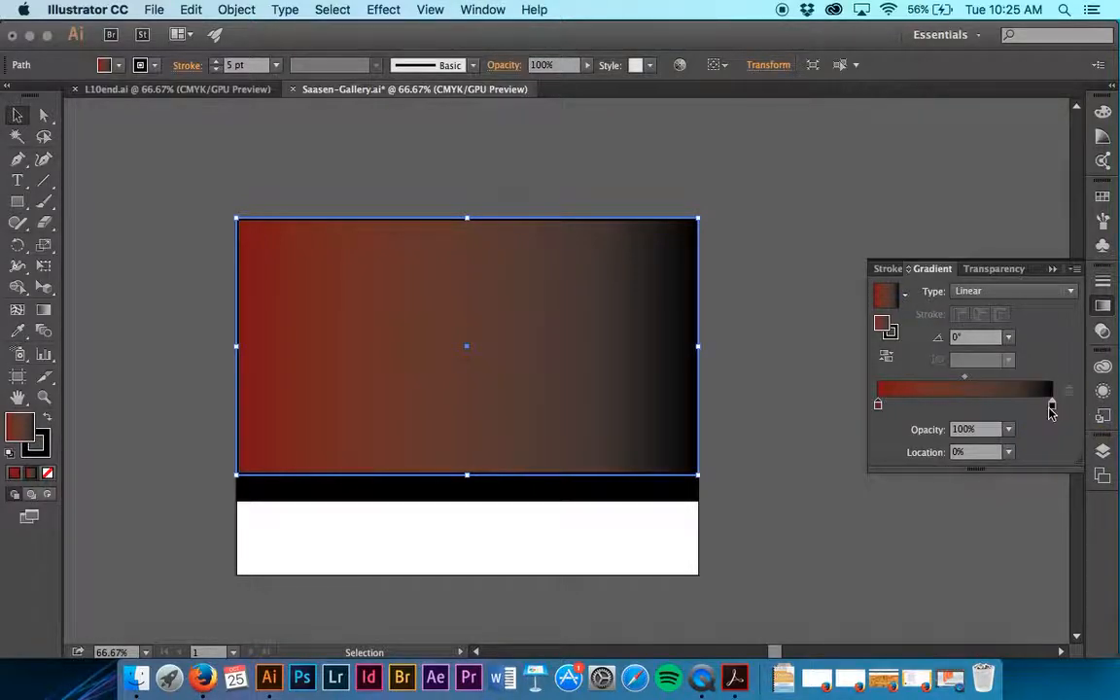
pyautogui.doubleClick(1050, 407)
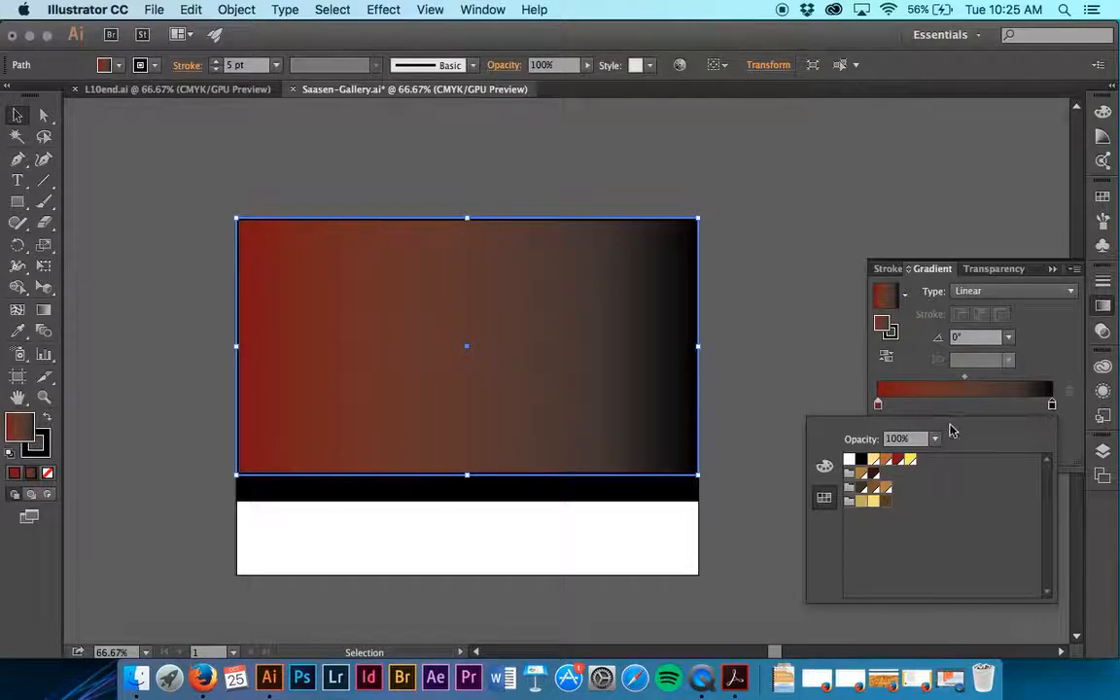
pyautogui.click(825, 467)
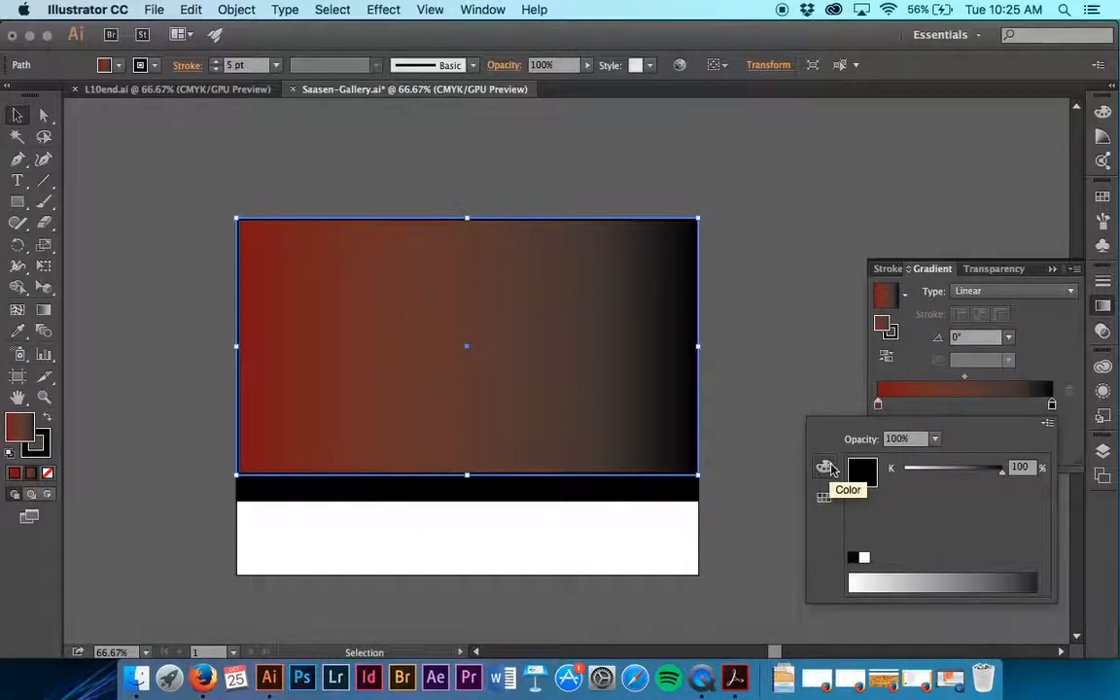
pyautogui.click(1047, 422)
pyautogui.click(1009, 487)
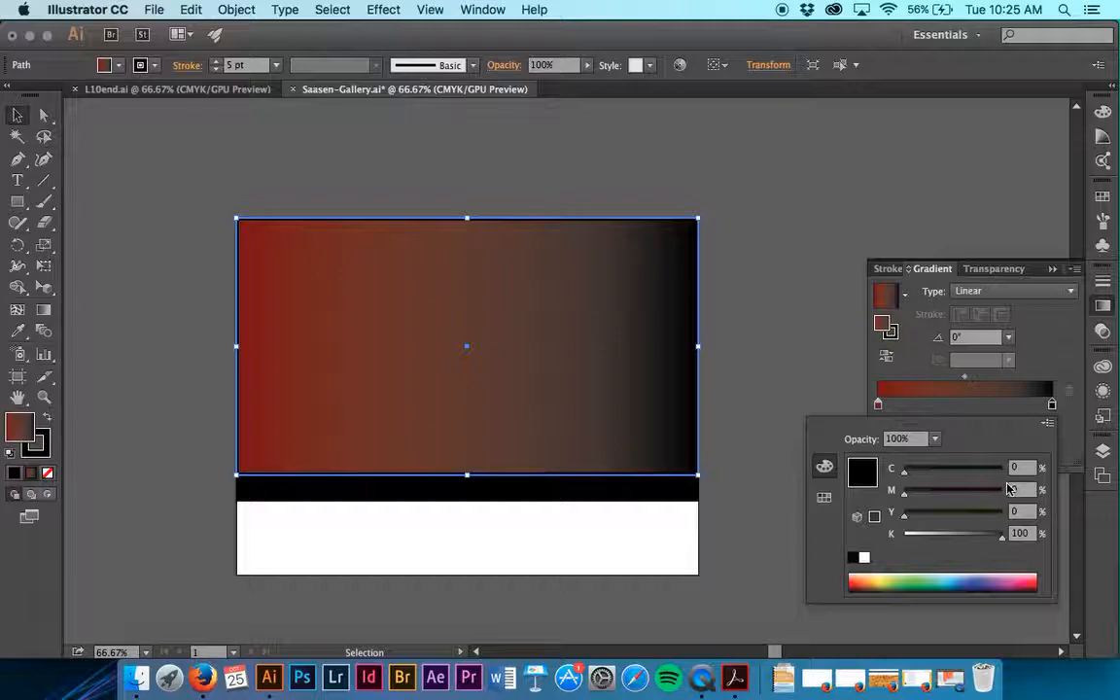
# Set the gradient's ending color stop to C 50, M 80, Y 70 and K 80 percent.
pyautogui.moveTo(1028, 469); pyautogui.dragTo(980, 470)
pyautogui.write('50')
pyautogui.press('Tab')
pyautogui.write('80')
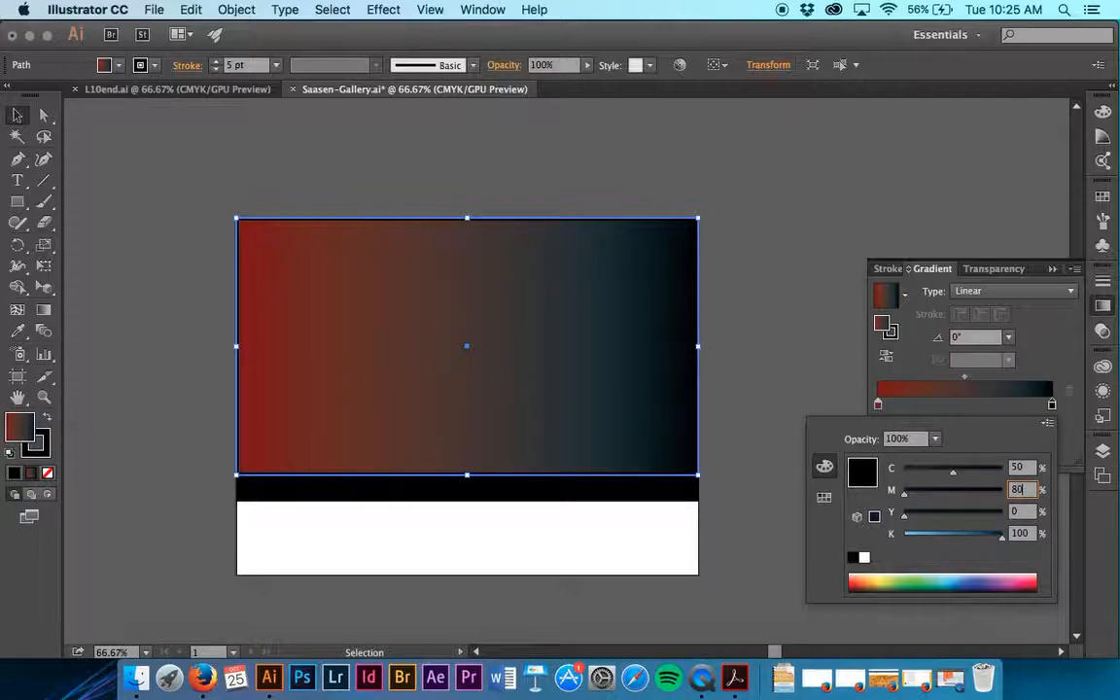
pyautogui.press('Tab')
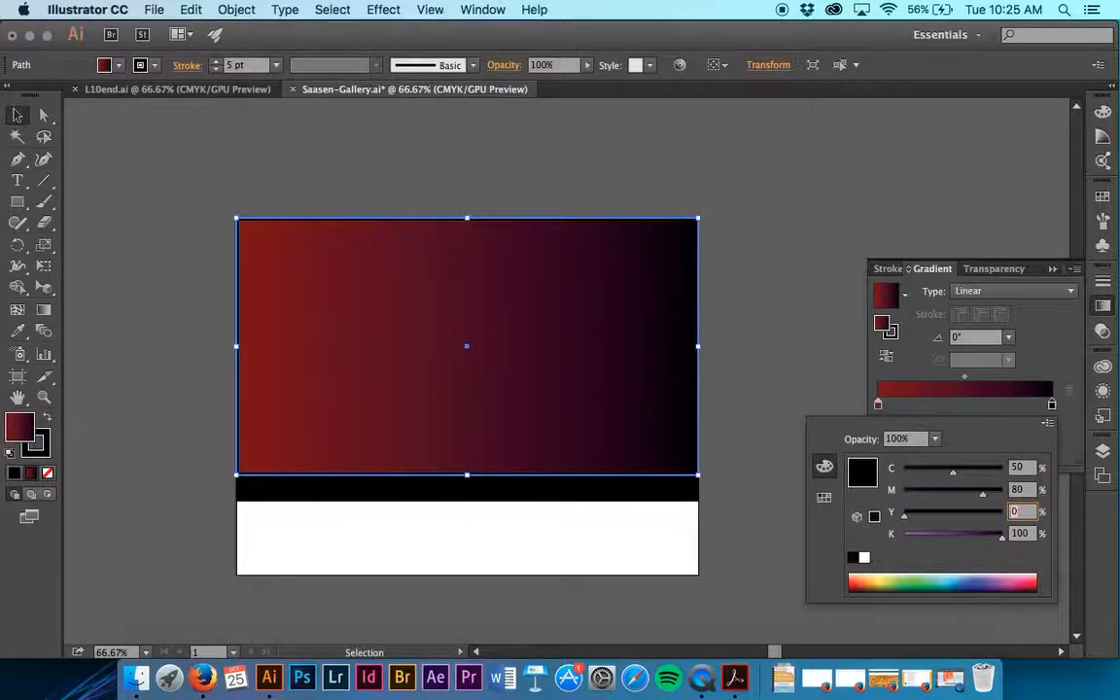
pyautogui.write('70')
pyautogui.press('Tab')
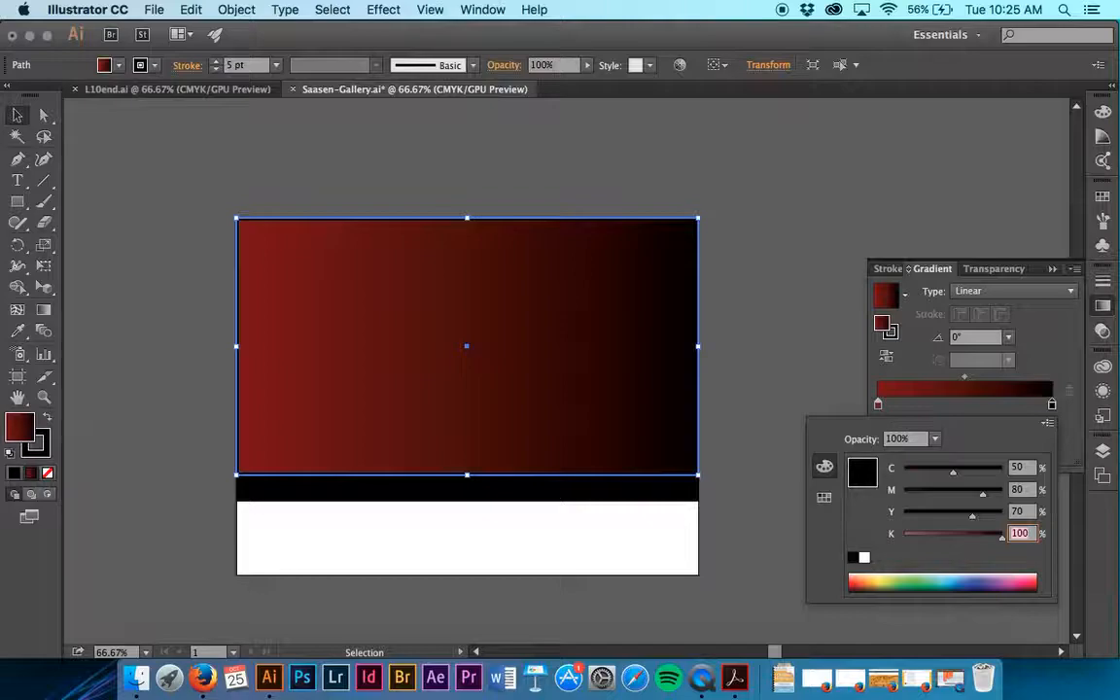
pyautogui.write('80')
pyautogui.press('Tab')
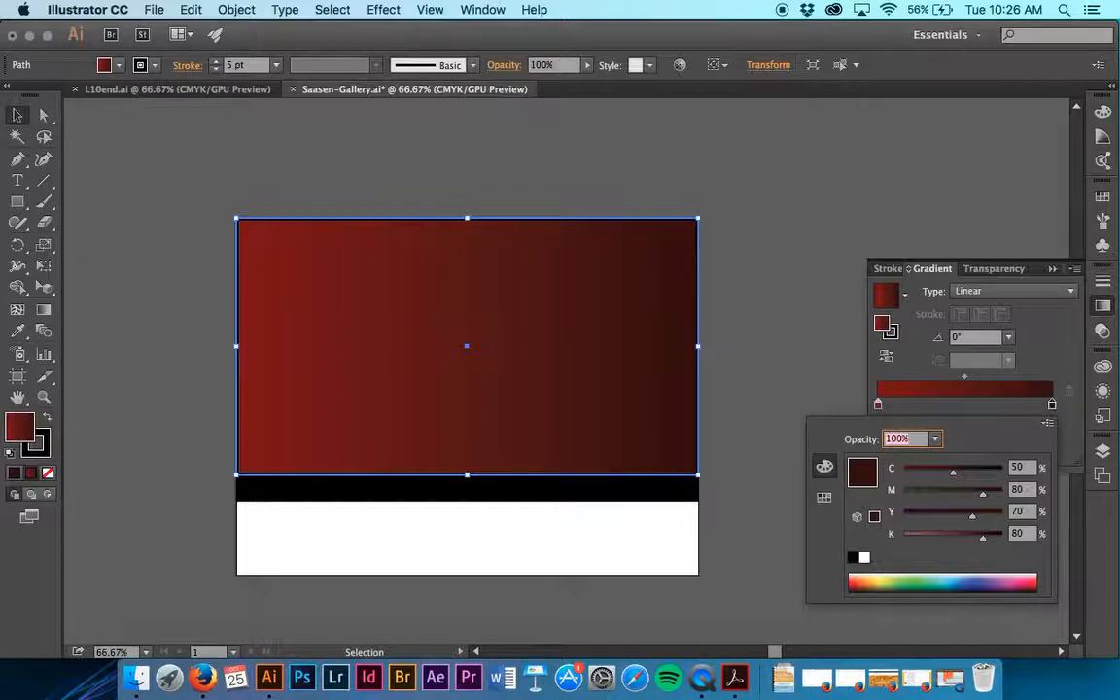
pyautogui.click(1047, 358)
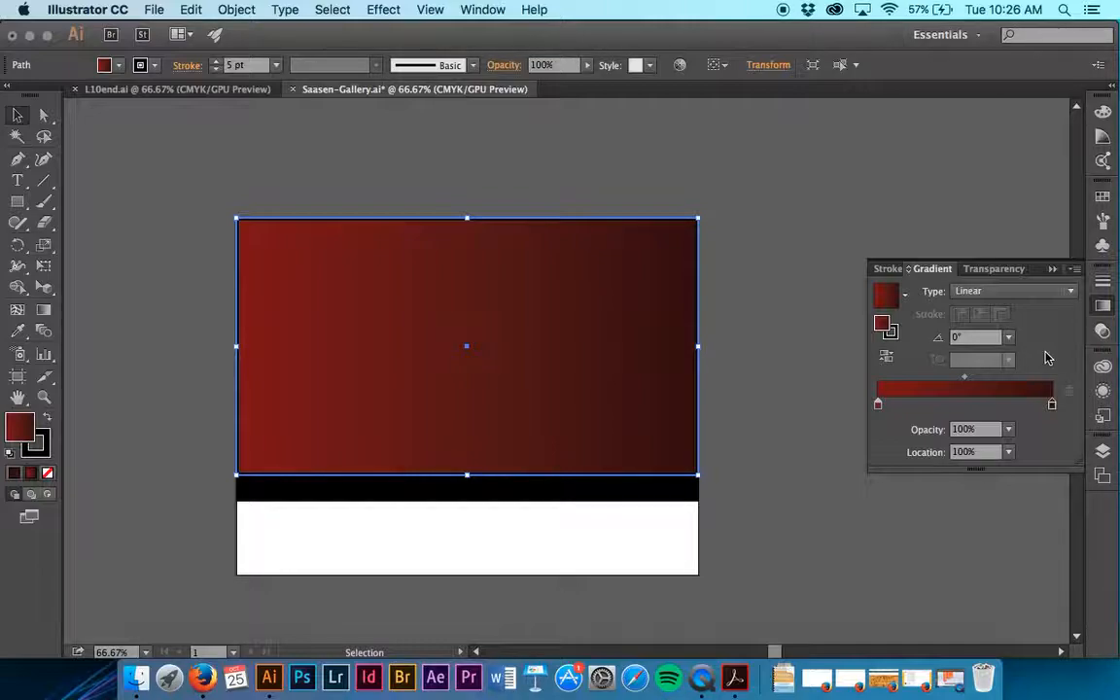
# Save the wall's red gradient to the document's swatches.
pyautogui.click(905, 294)
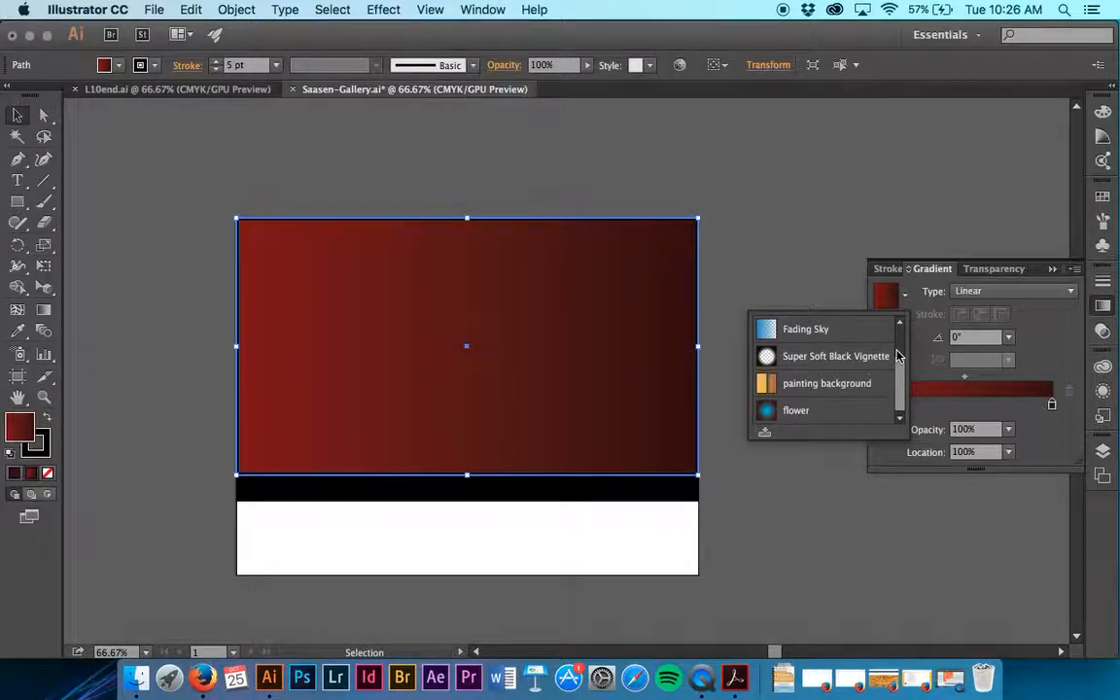
pyautogui.click(766, 436)
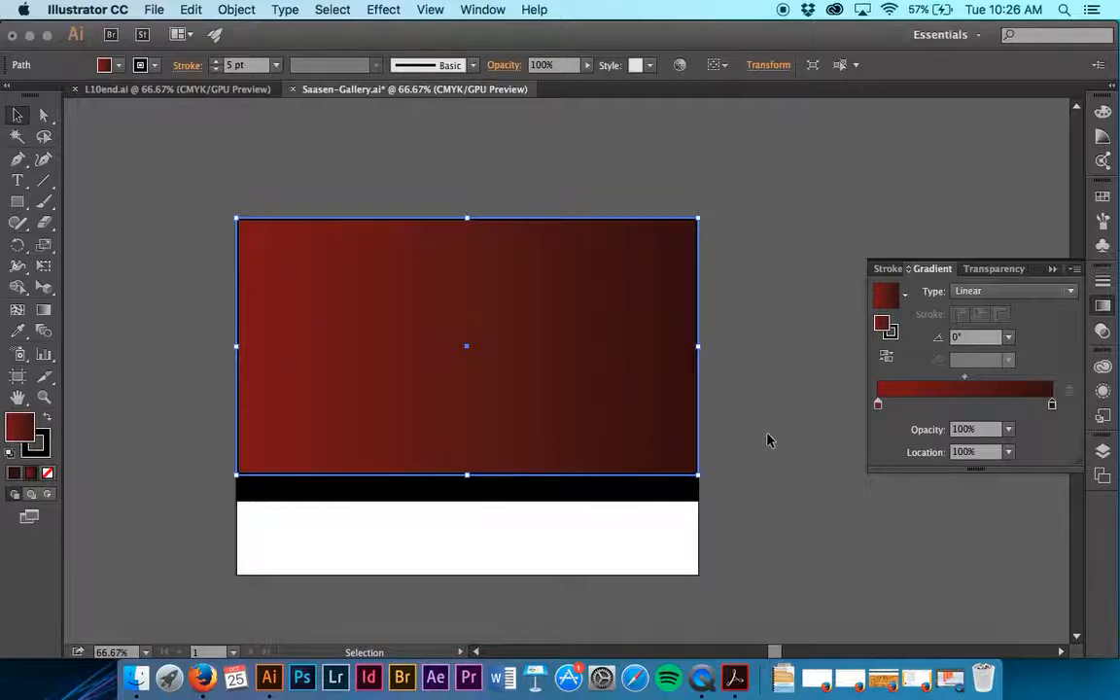
# Filter the document's swatches to gradients only and bring back the full swatch list.
pyautogui.click(1092, 200)
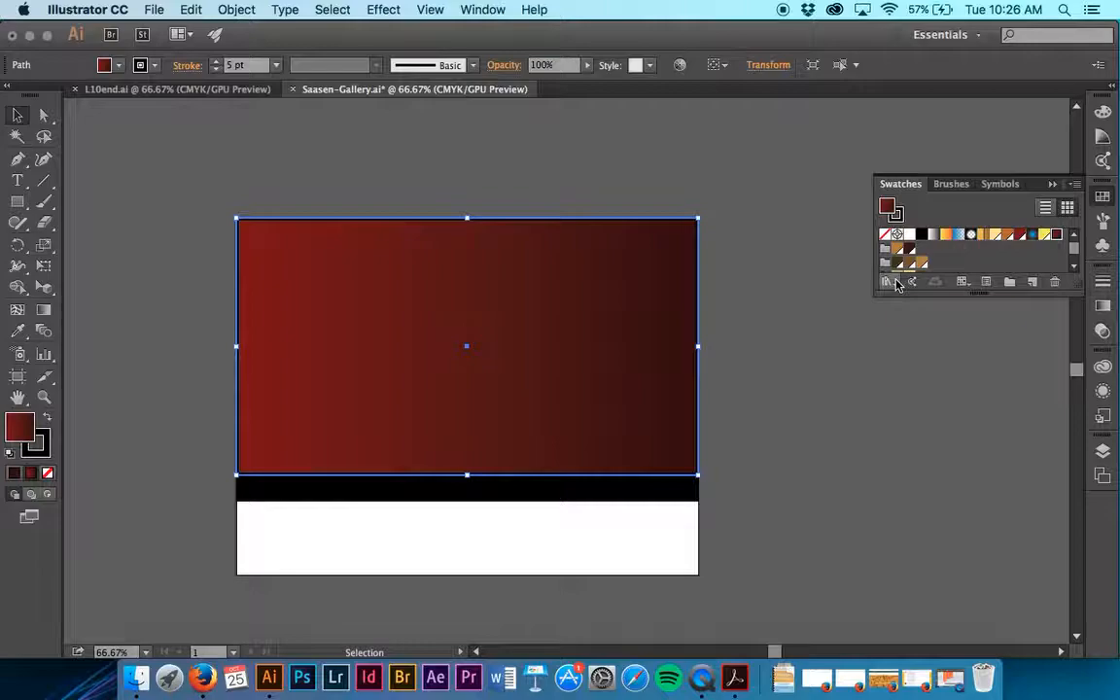
pyautogui.click(958, 282)
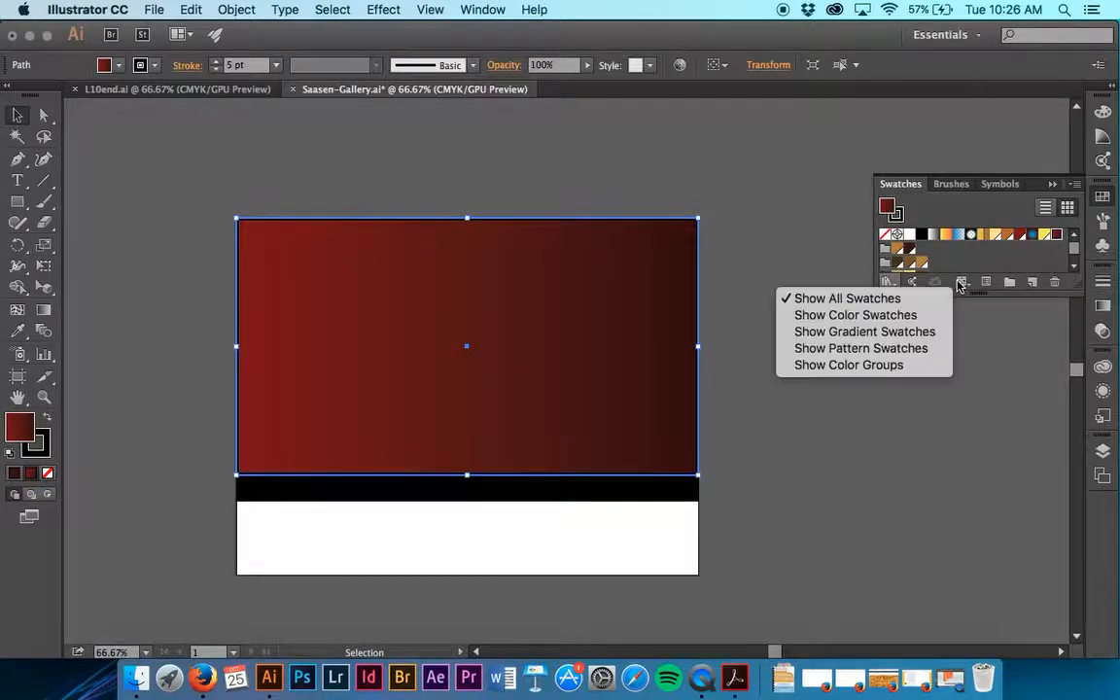
pyautogui.click(921, 332)
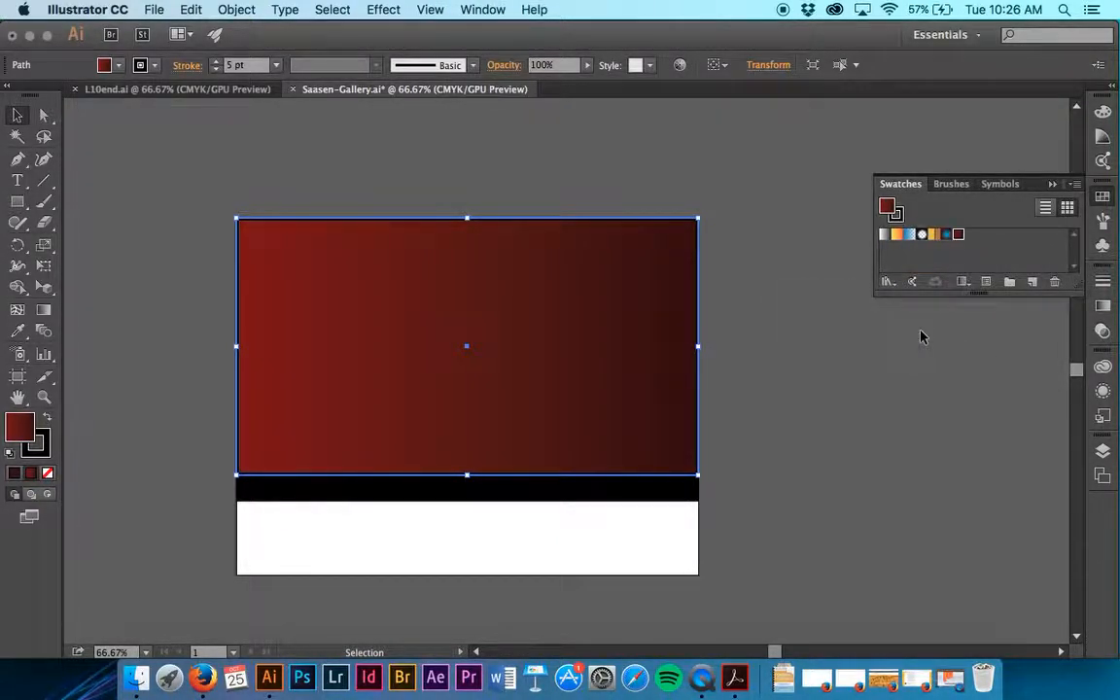
pyautogui.click(961, 283)
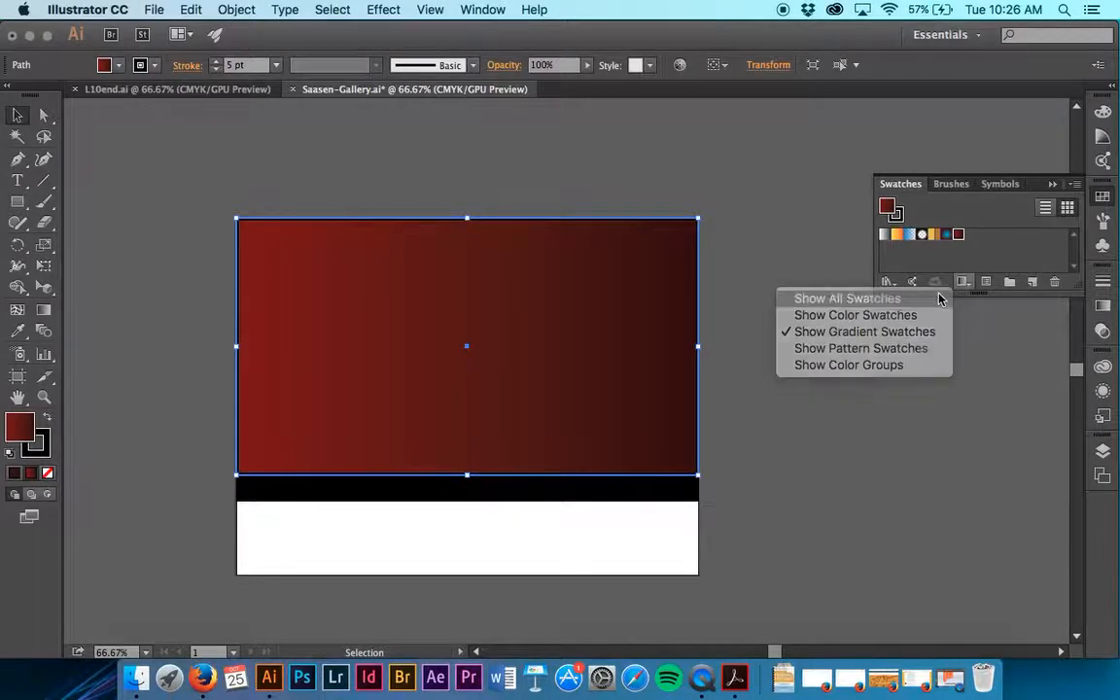
pyautogui.click(938, 298)
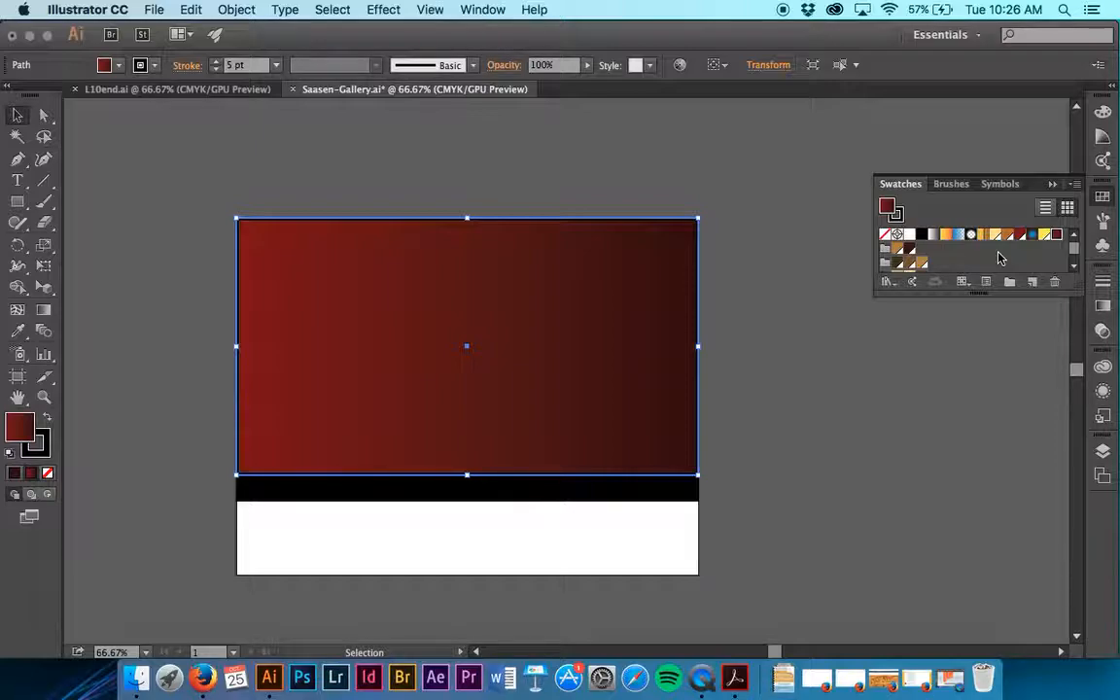
# Try the blue radial, yellow and several preset gradient swatches as the wall's fill.
pyautogui.click(1033, 236)
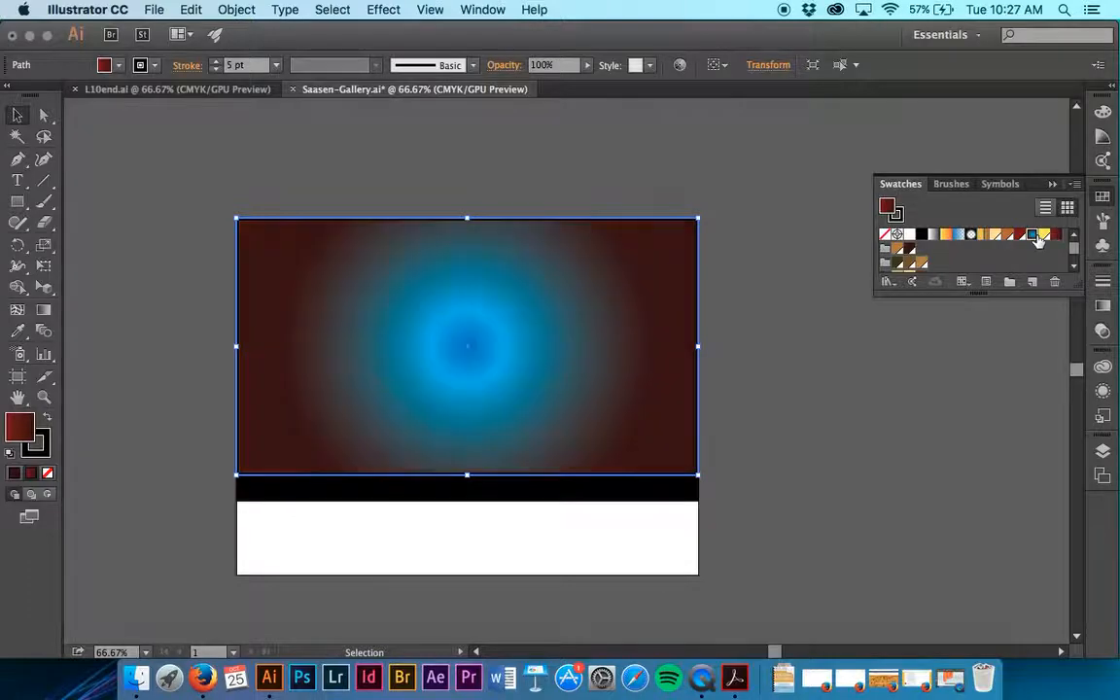
pyautogui.click(1043, 235)
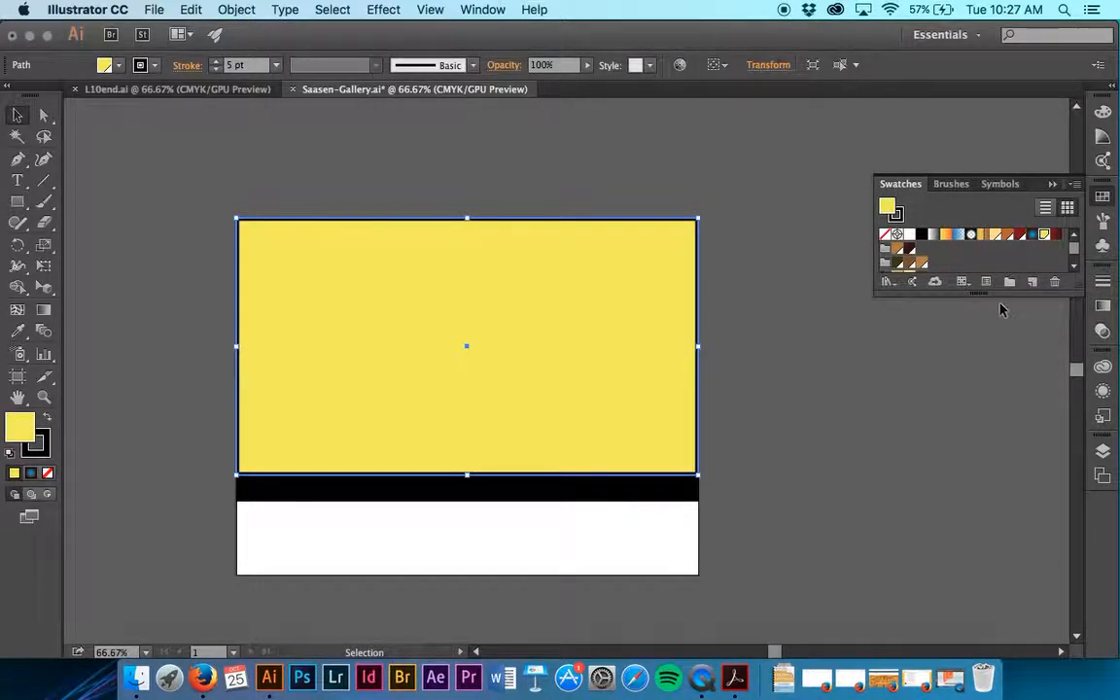
pyautogui.click(969, 285)
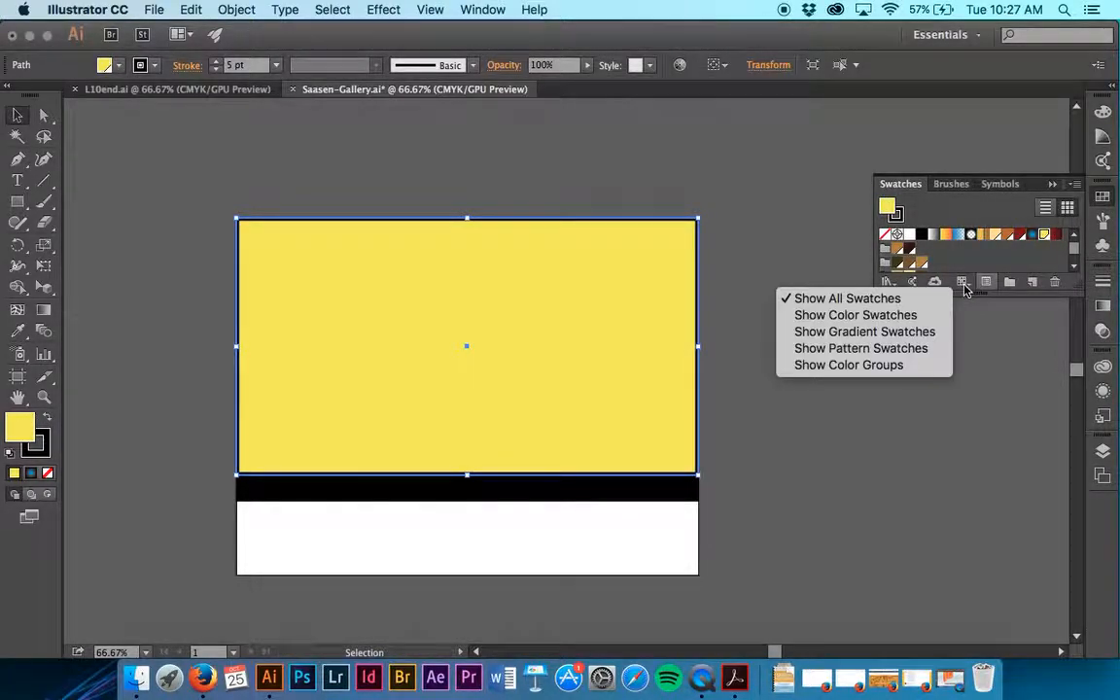
pyautogui.click(936, 329)
pyautogui.click(933, 234)
pyautogui.click(921, 234)
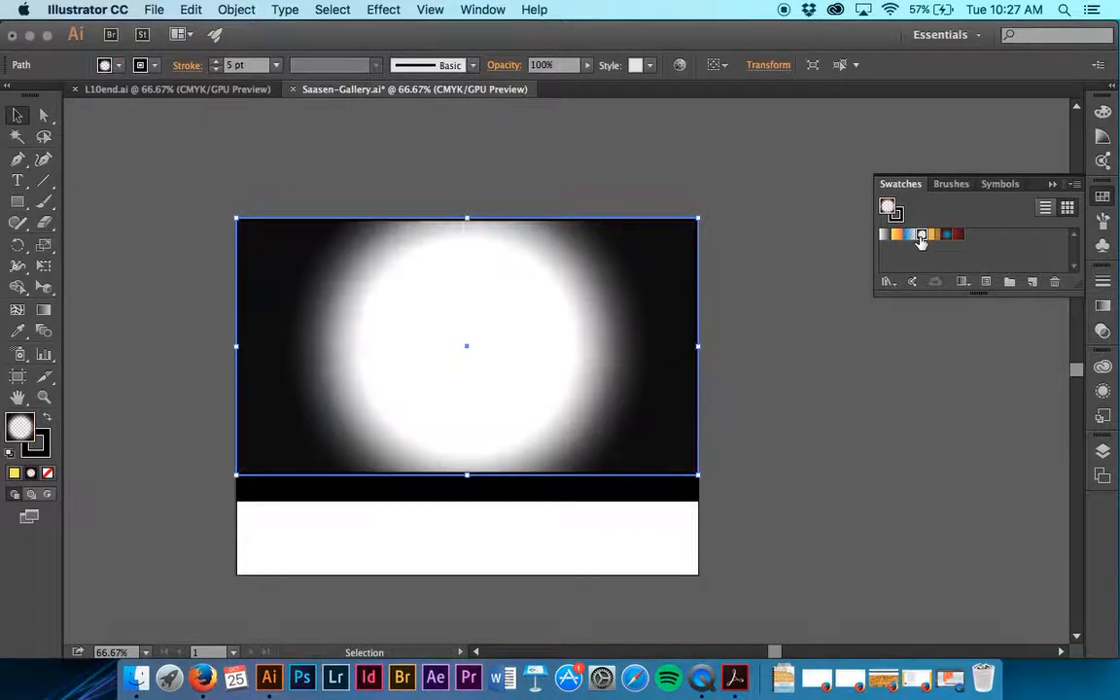
pyautogui.click(910, 235)
pyautogui.click(896, 235)
pyautogui.click(883, 235)
# Reapply the saved red gradient swatch to the wall and display all swatches again.
pyautogui.click(958, 235)
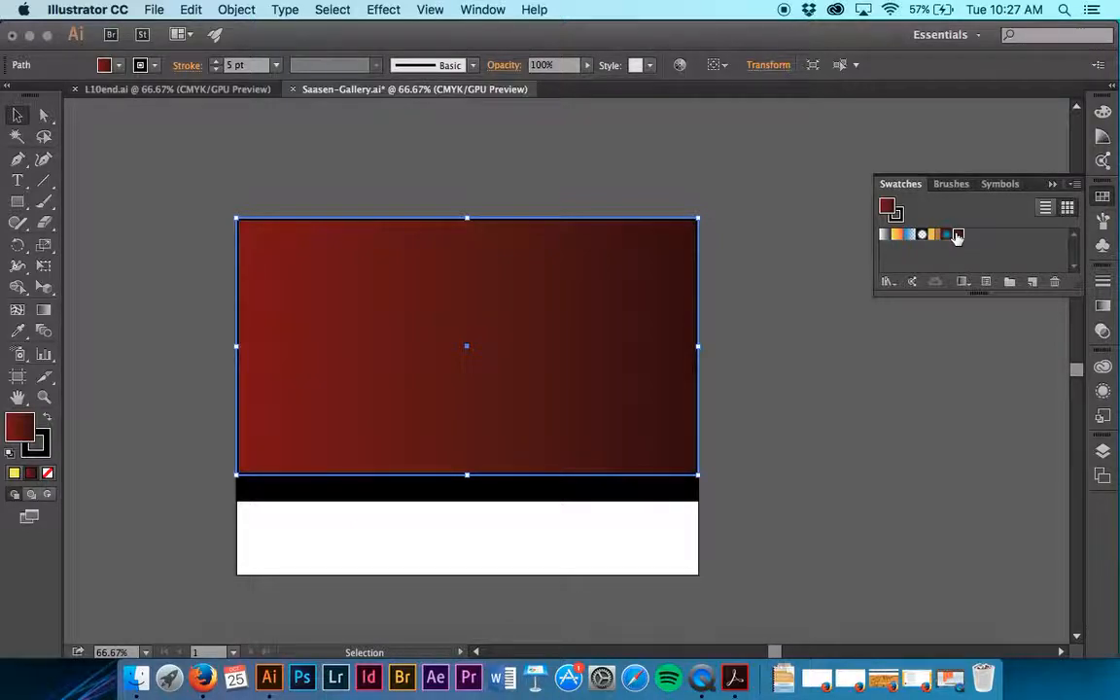
pyautogui.click(963, 282)
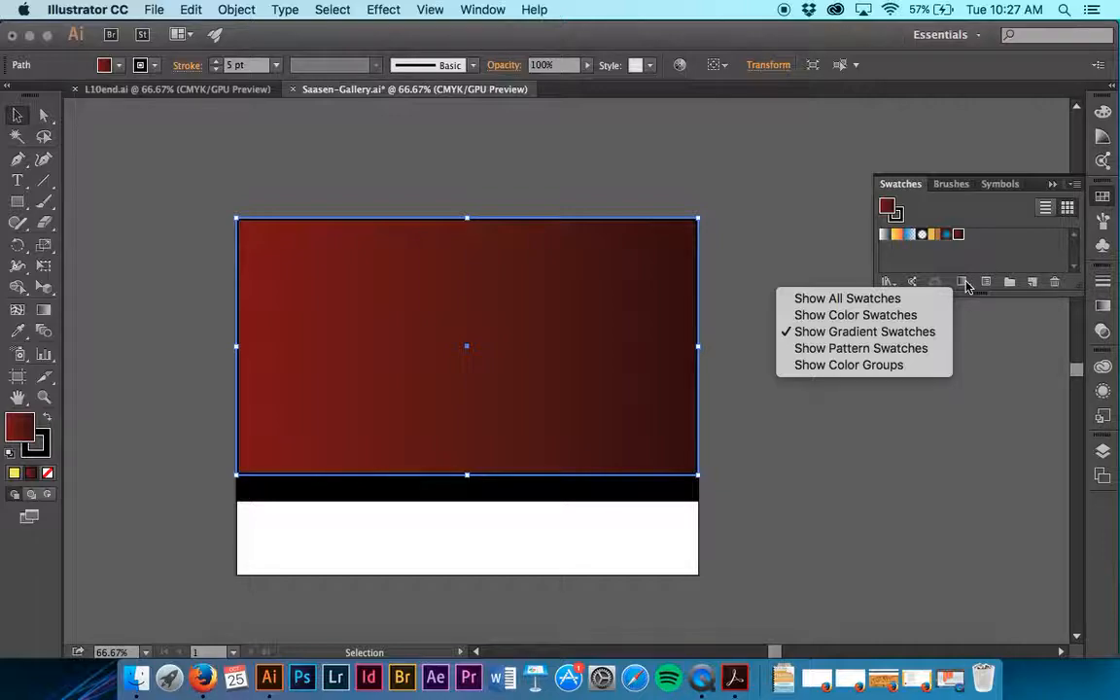
pyautogui.click(904, 297)
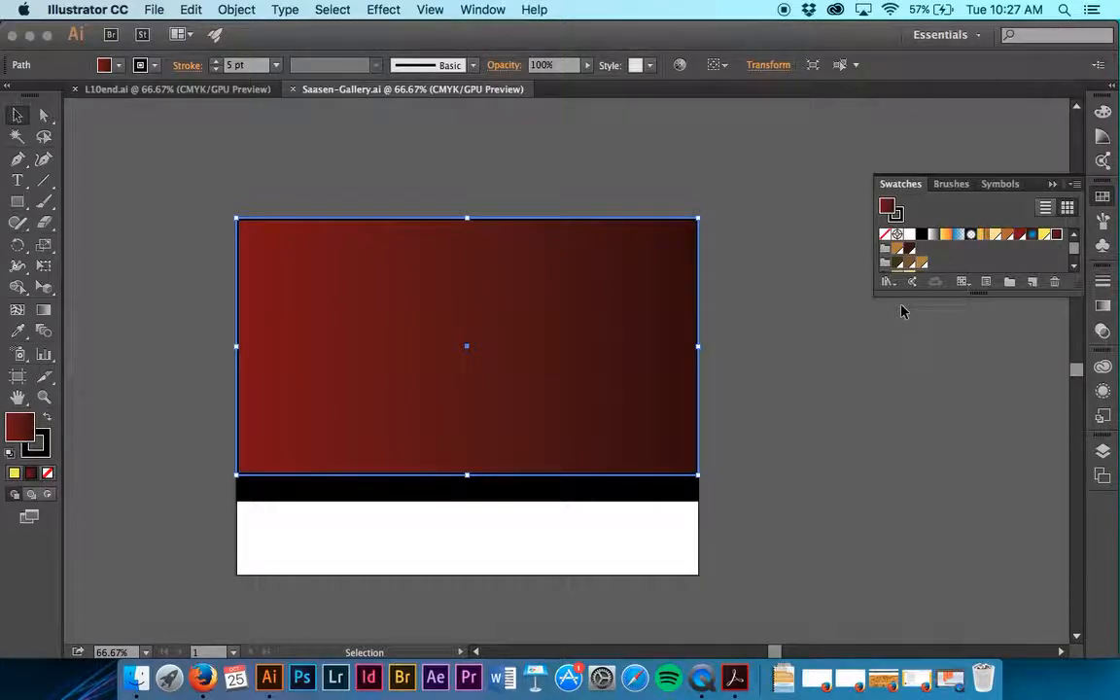
# Use the Gradient tool to run the wall's red gradient vertically from its upper edge to its lower edge.
pyautogui.click(40, 312)
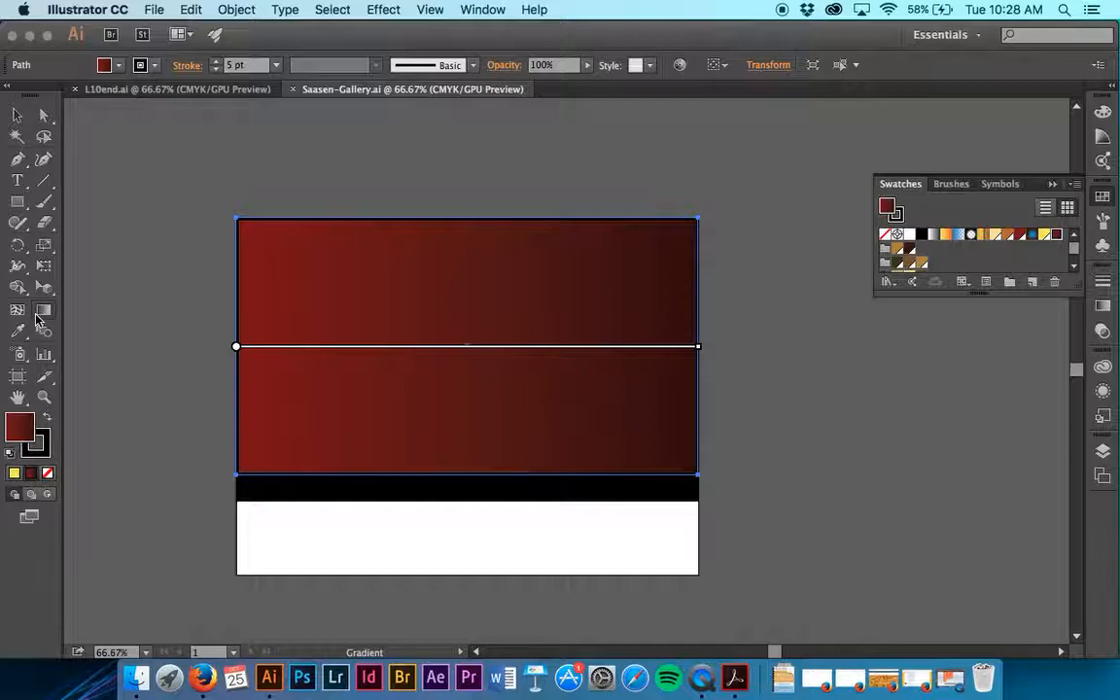
pyautogui.click(40, 312)
pyautogui.moveTo(465, 222); pyautogui.dragTo(466, 476)
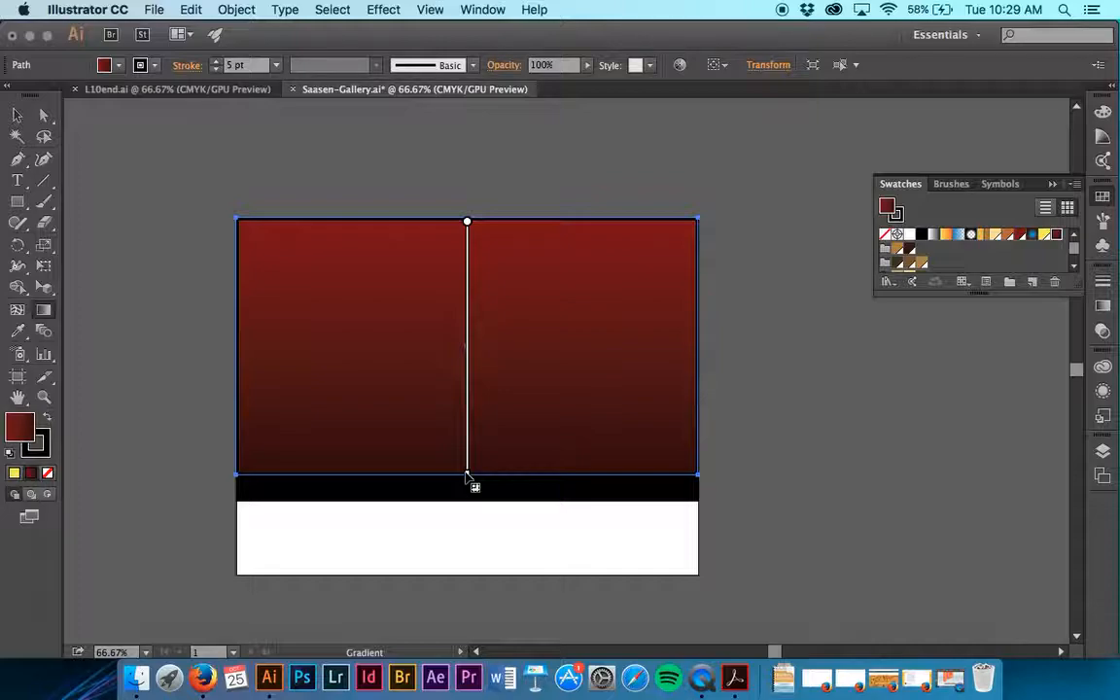
# Try short and long diagonal gradient directions across the wall with the Gradient tool.
pyautogui.moveTo(412, 321); pyautogui.dragTo(533, 377)
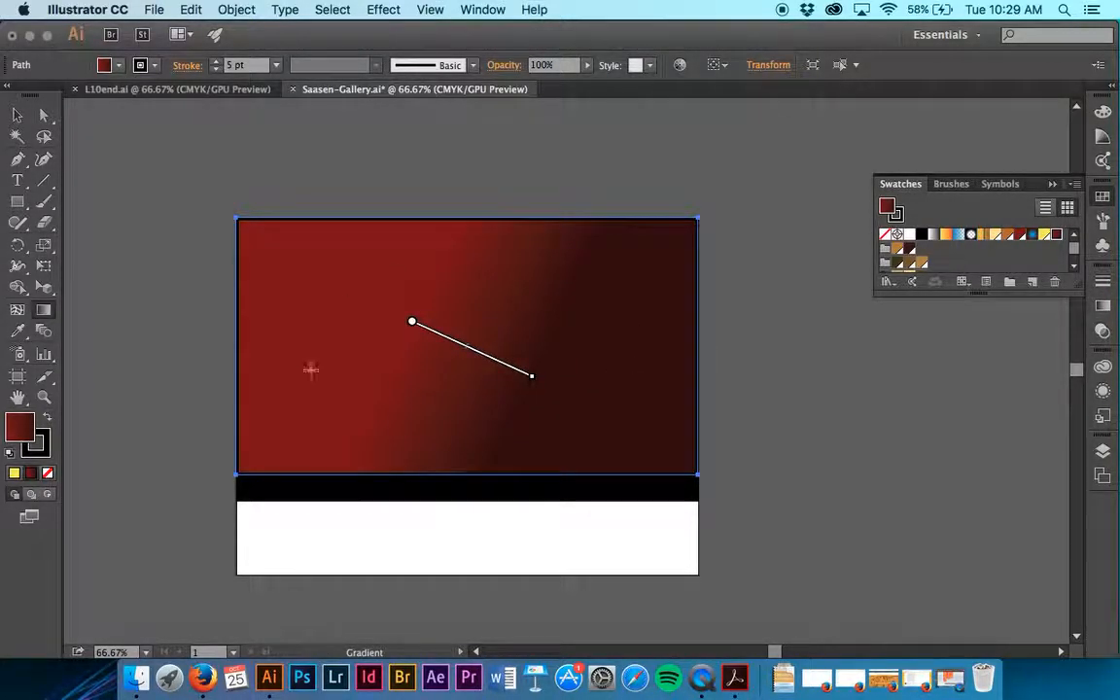
pyautogui.moveTo(186, 254)
pyautogui.mouseDown()
pyautogui.moveTo(362, 270)
pyautogui.moveTo(775, 430)
pyautogui.moveTo(761, 443)
pyautogui.mouseUp()
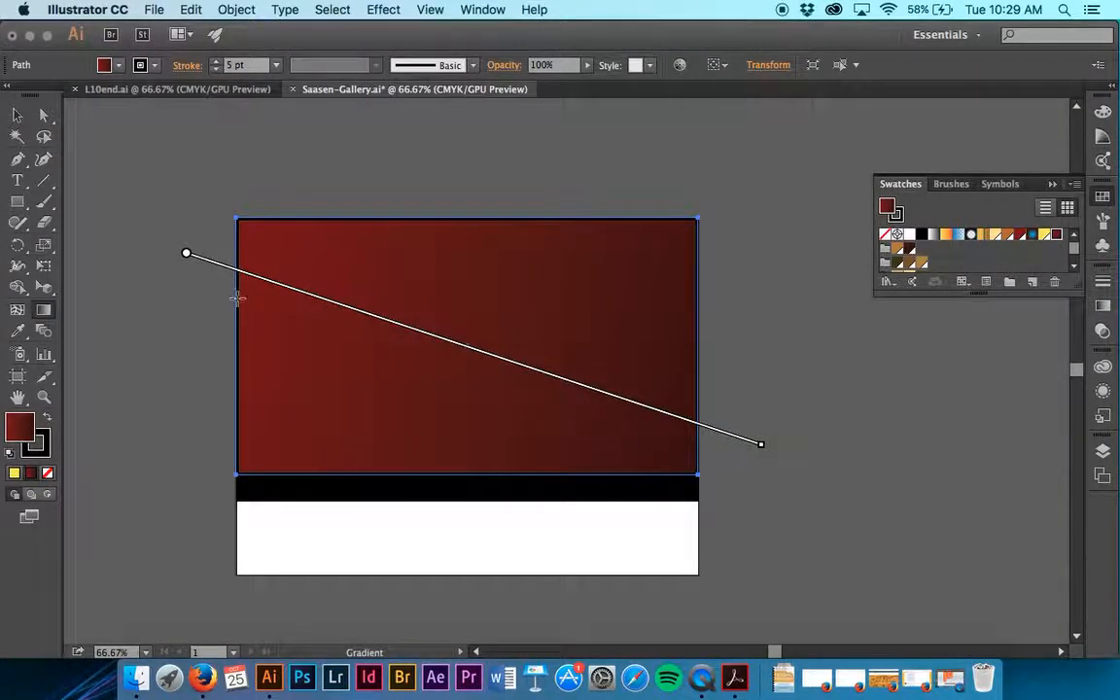
pyautogui.moveTo(429, 293)
pyautogui.mouseDown()
pyautogui.moveTo(500, 325)
pyautogui.moveTo(513, 283)
pyautogui.moveTo(500, 281)
pyautogui.mouseUp()
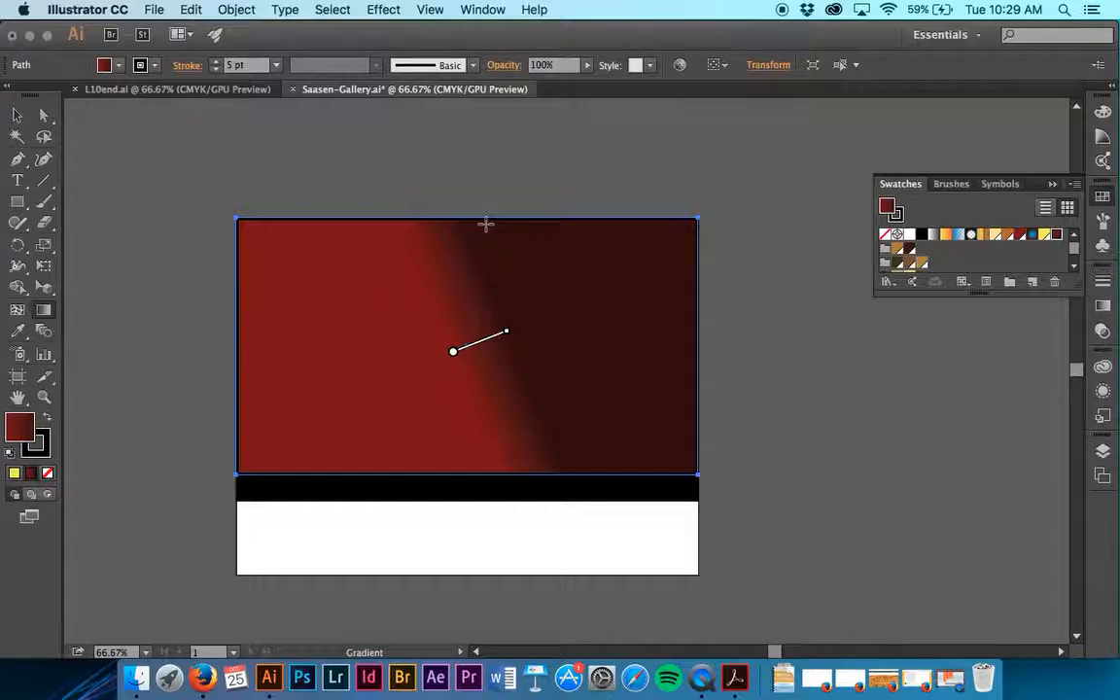
# Redraw the wall's gradient vertically from upper to lower edge, and rotate it off vertical by its end point.
pyautogui.moveTo(484, 219); pyautogui.dragTo(488, 475)
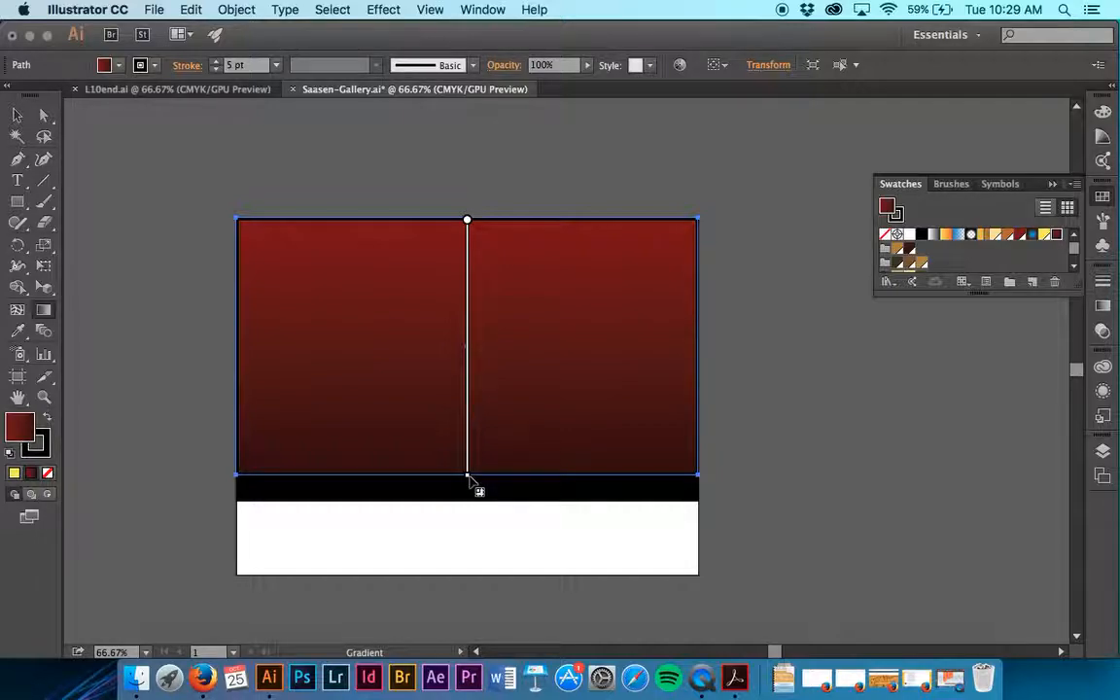
pyautogui.press('super+equal')
pyautogui.press('super+equal')
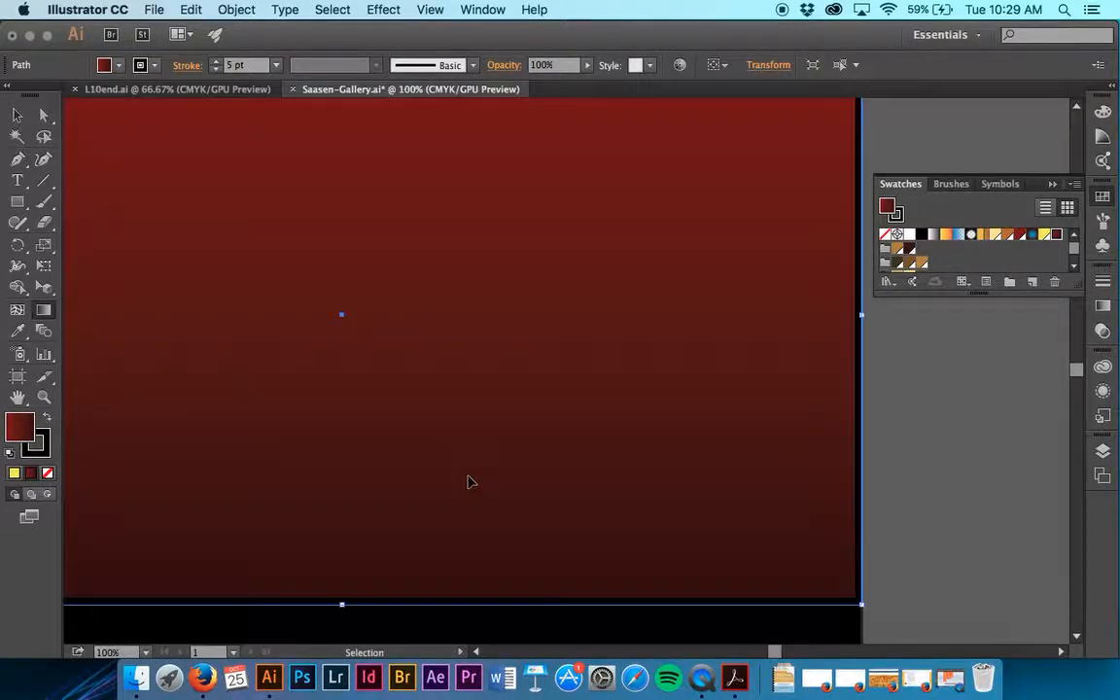
pyautogui.scroll(-2, 428, 486)
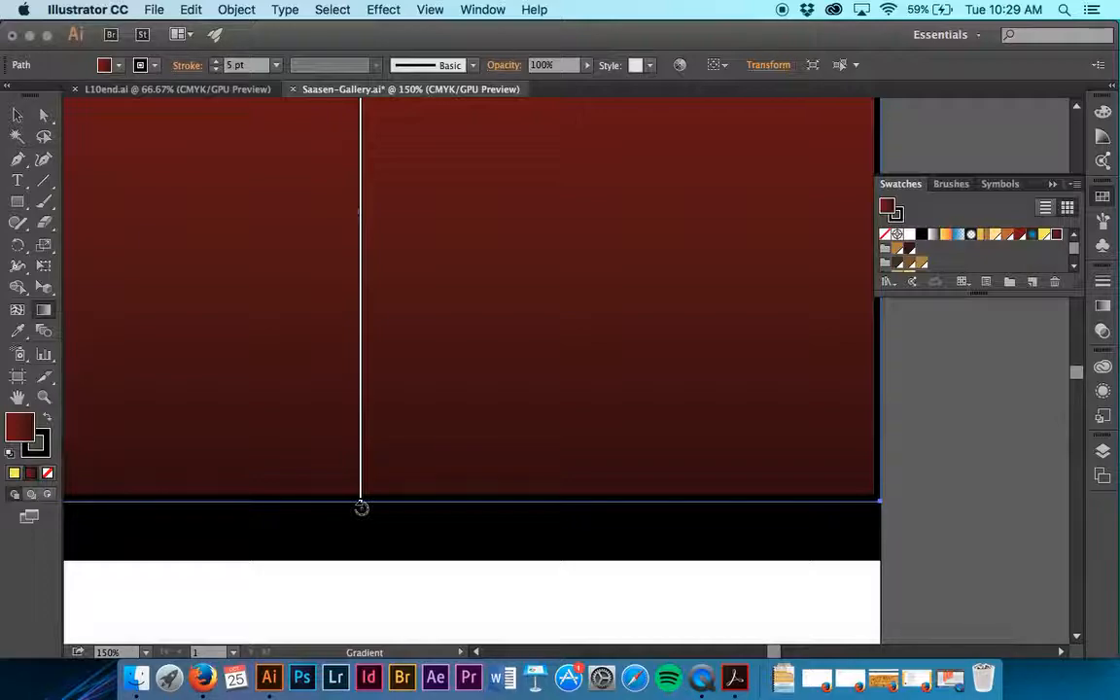
pyautogui.moveTo(361, 508); pyautogui.dragTo(542, 500)
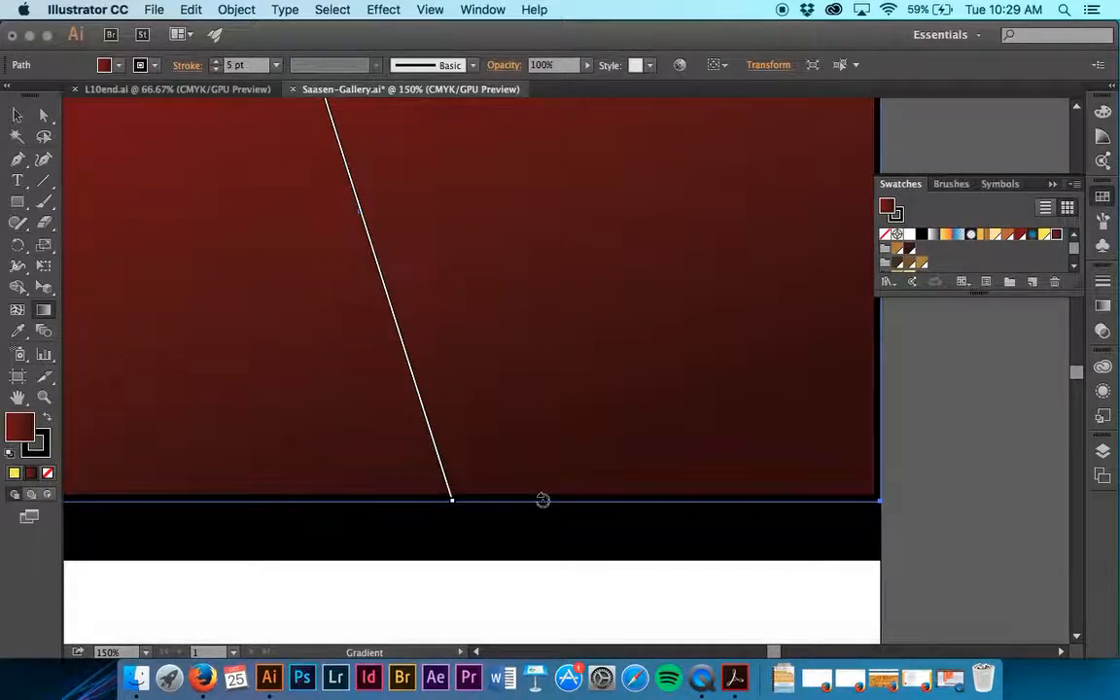
# Set the angle of the wall's linear gradient to -90°.
pyautogui.doubleClick(45, 309)
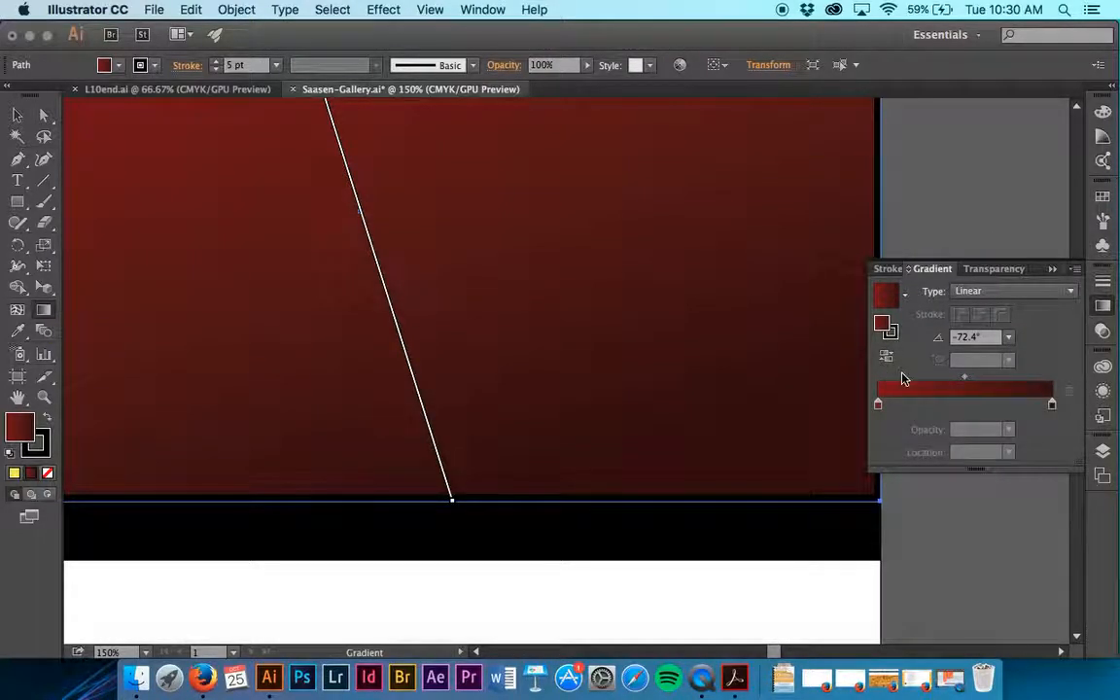
pyautogui.click(962, 337)
pyautogui.write('-90')
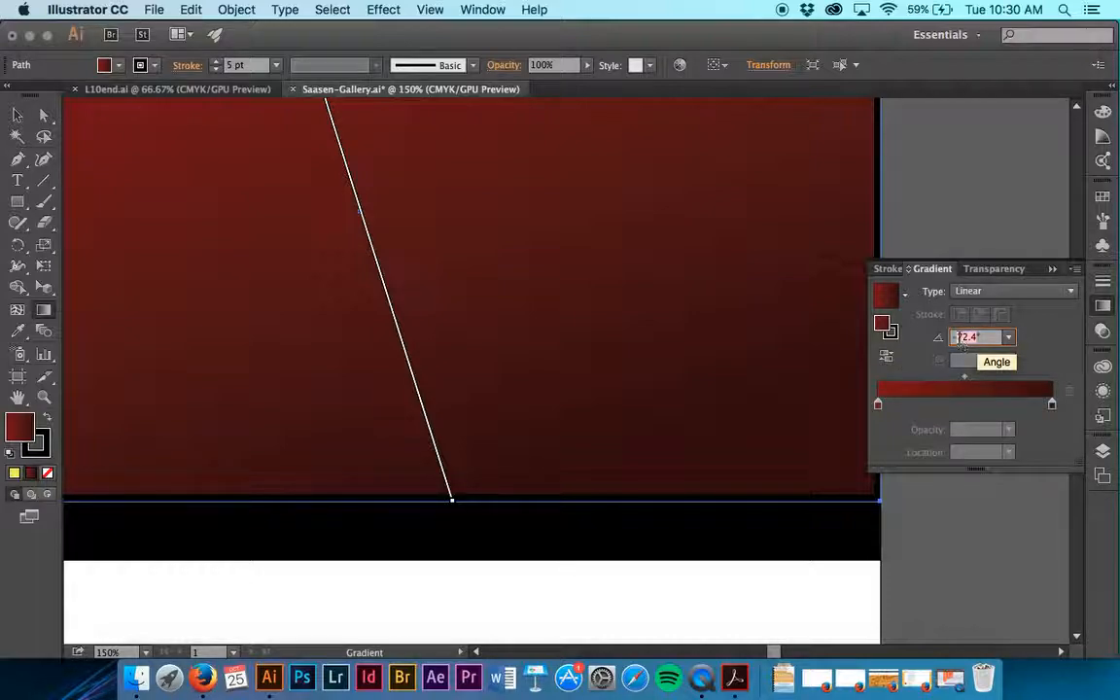
pyautogui.press('Return')
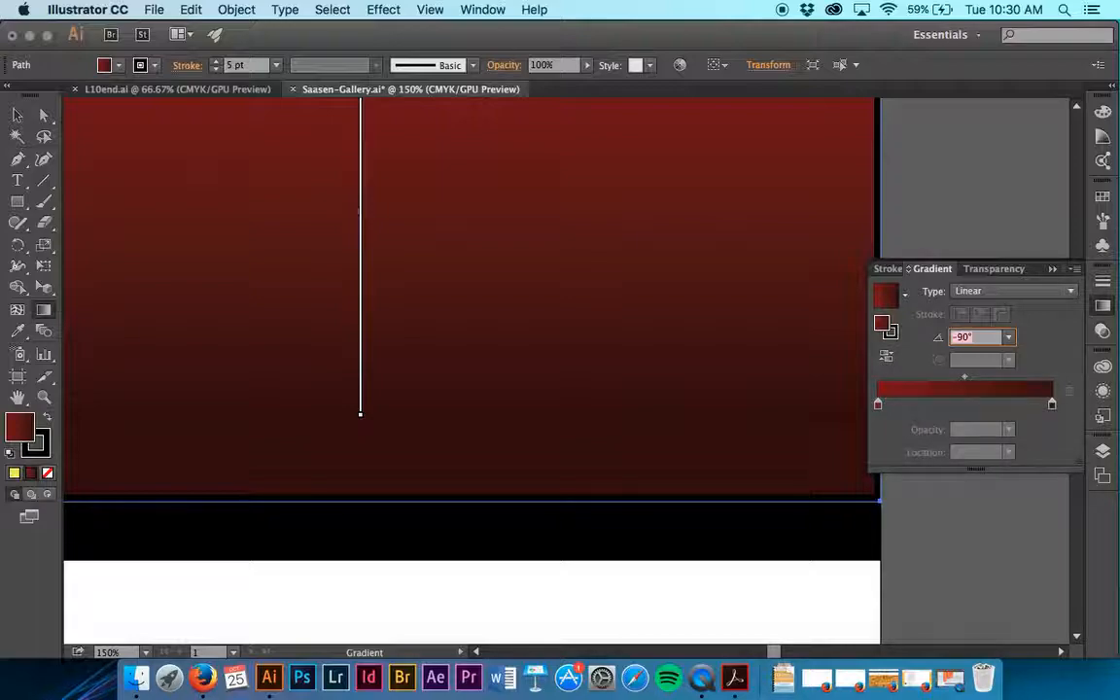
# Lock the selected wall shape so it cannot be edited.
pyautogui.press('super+minus')
pyautogui.press('super+minus')
pyautogui.press('super+minus')
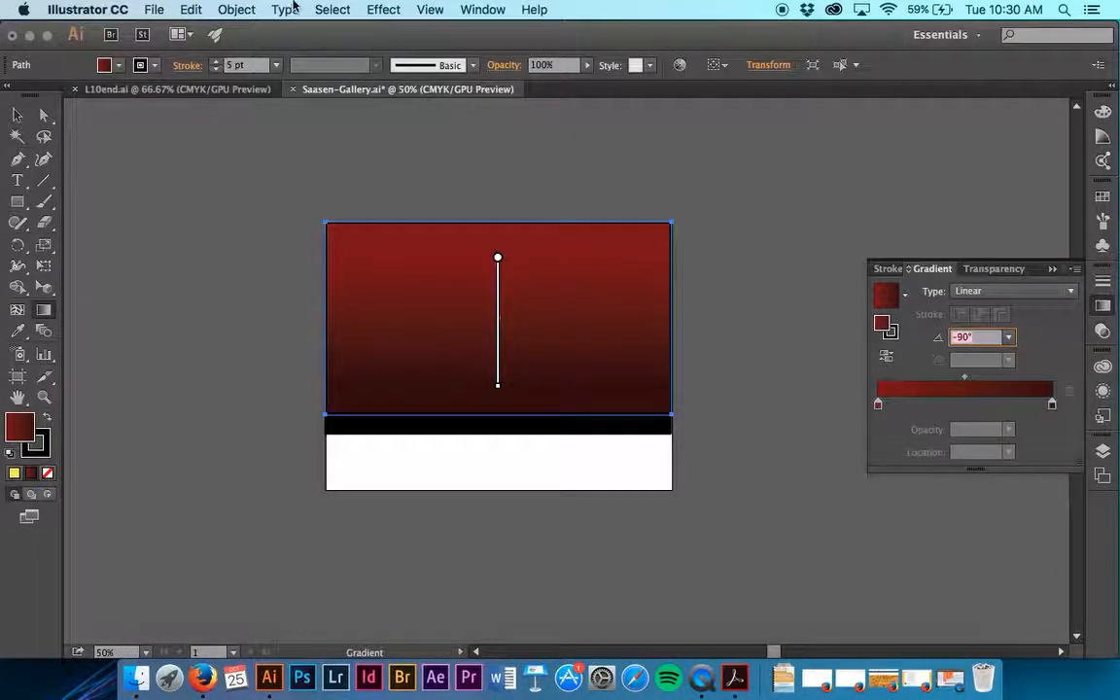
pyautogui.click(226, 8)
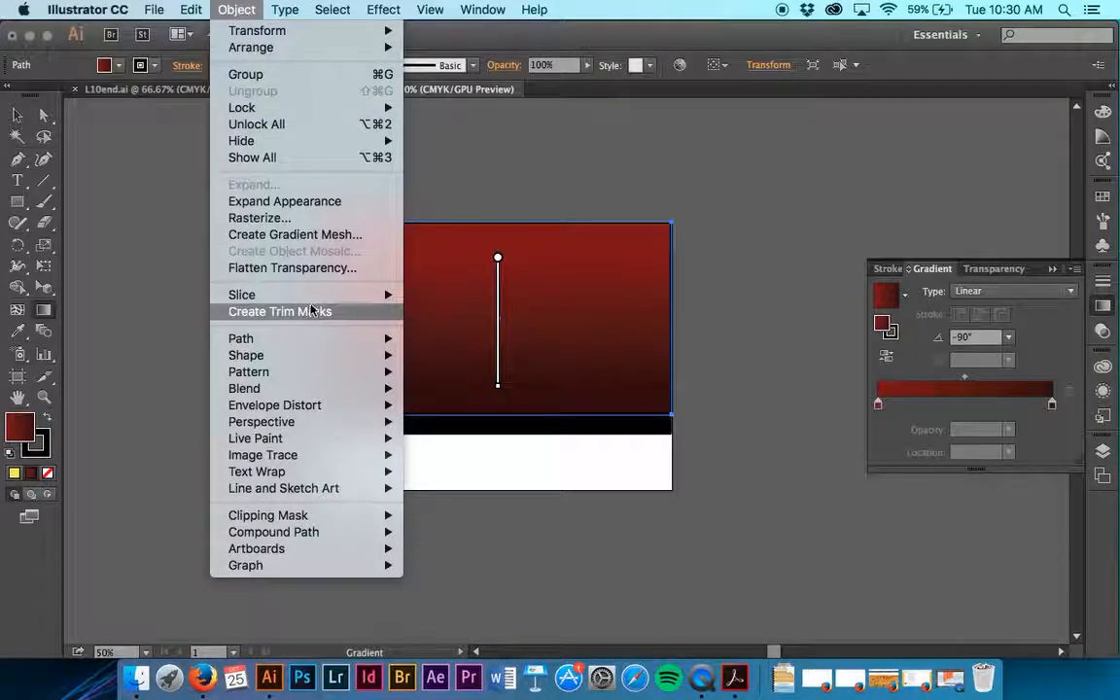
pyautogui.moveTo(311, 109)
pyautogui.click(442, 108)
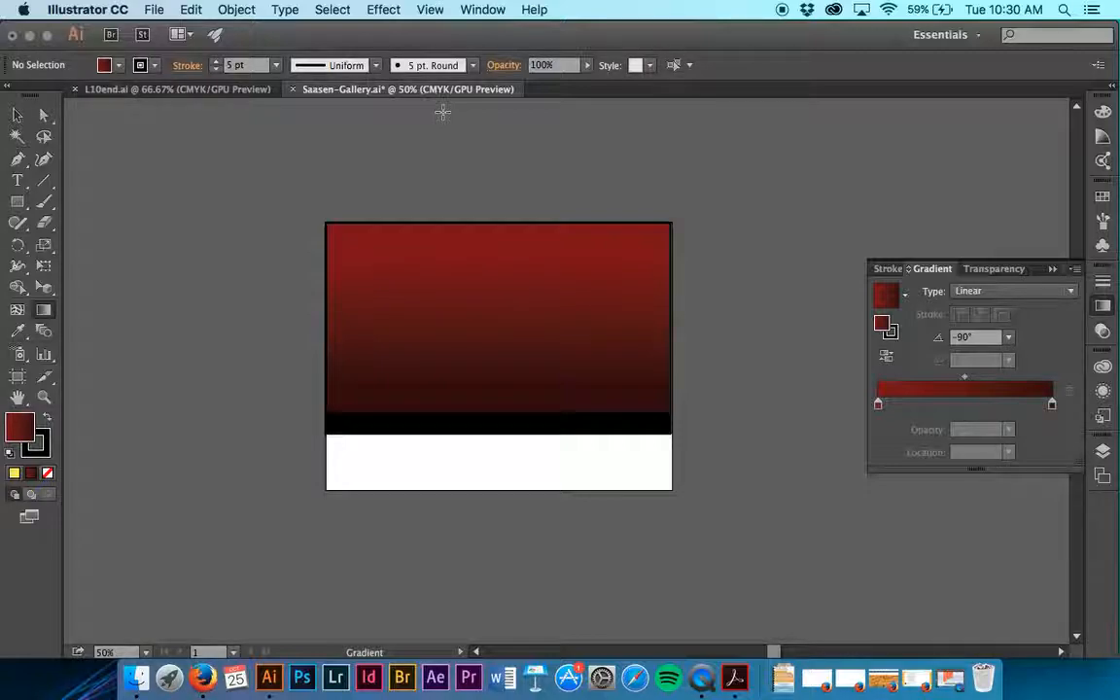
# Select the "paint..." sublayer in the Gallery layer and make it visible.
pyautogui.click(1103, 443)
pyautogui.scroll(-2, 1001, 544)
pyautogui.scroll(2, 982, 569)
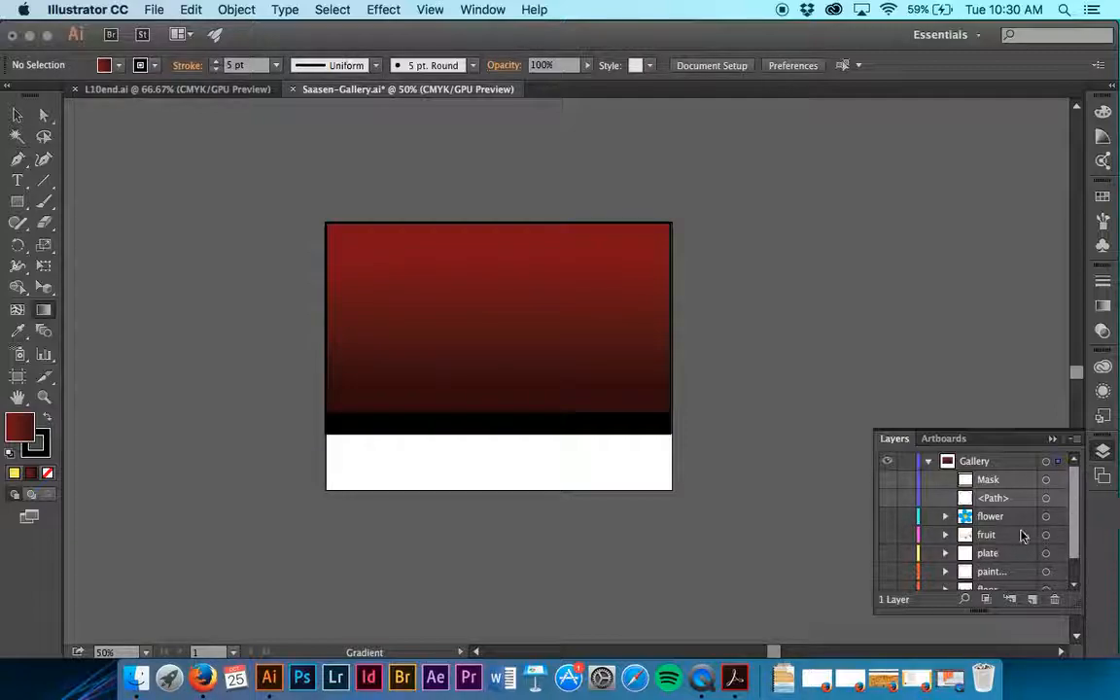
pyautogui.scroll(-2, 1021, 537)
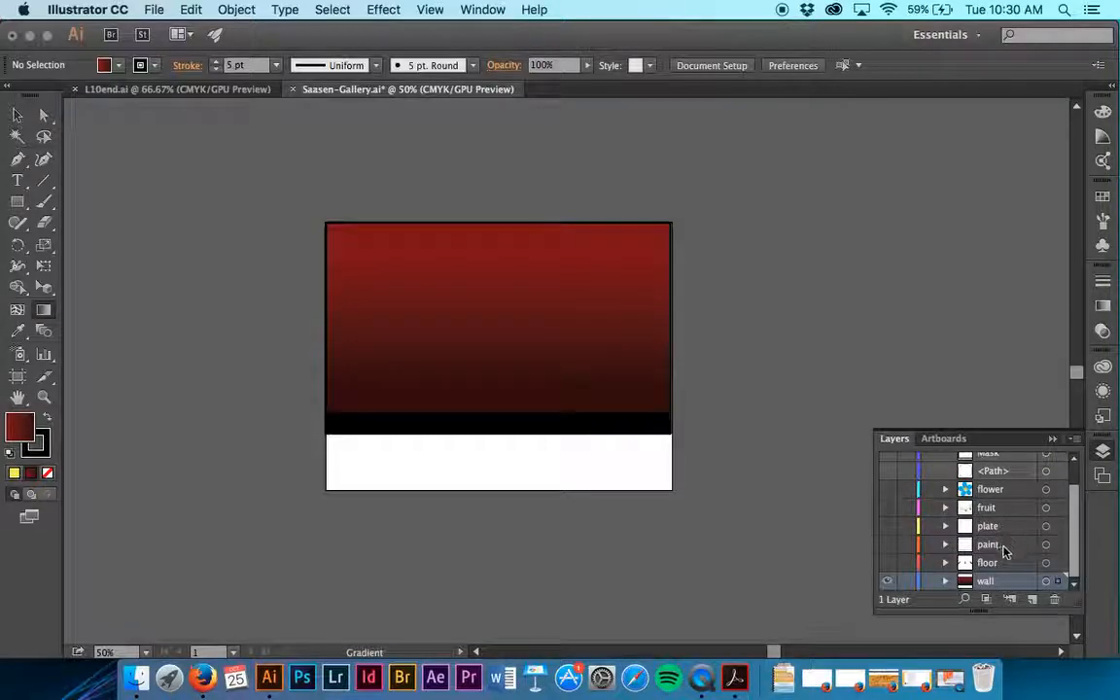
pyautogui.click(957, 544)
pyautogui.click(885, 546)
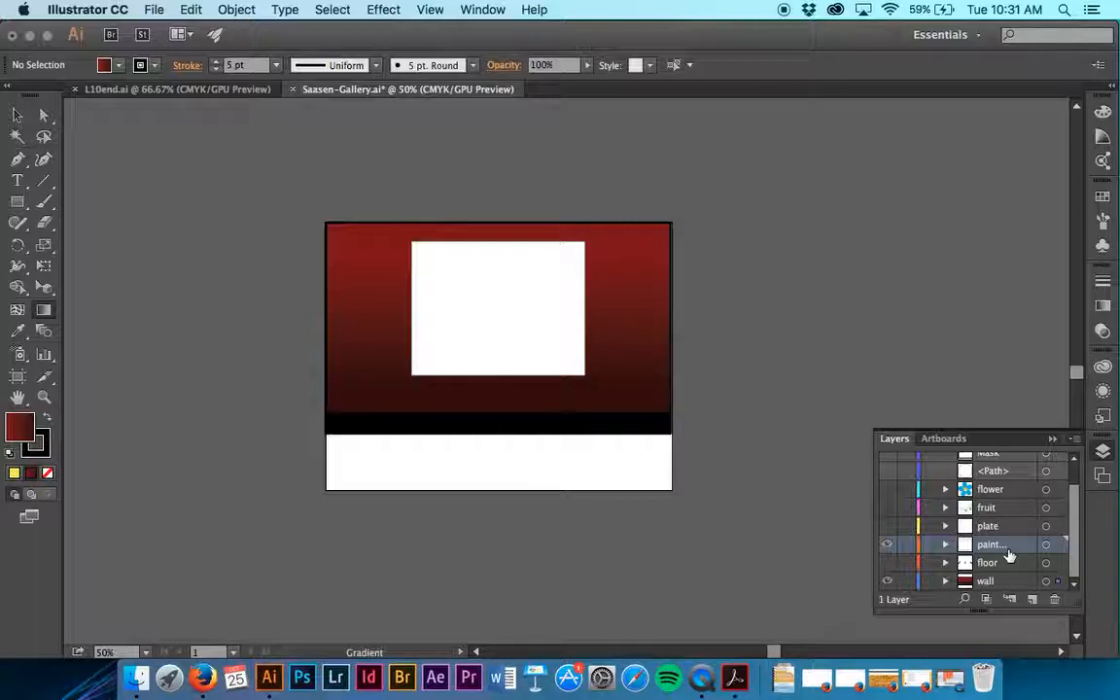
# Fill the white painting rectangle with the last-used red gradient, and replace that fill with the multi-color gold and brown gradient swatch.
pyautogui.click(16, 114)
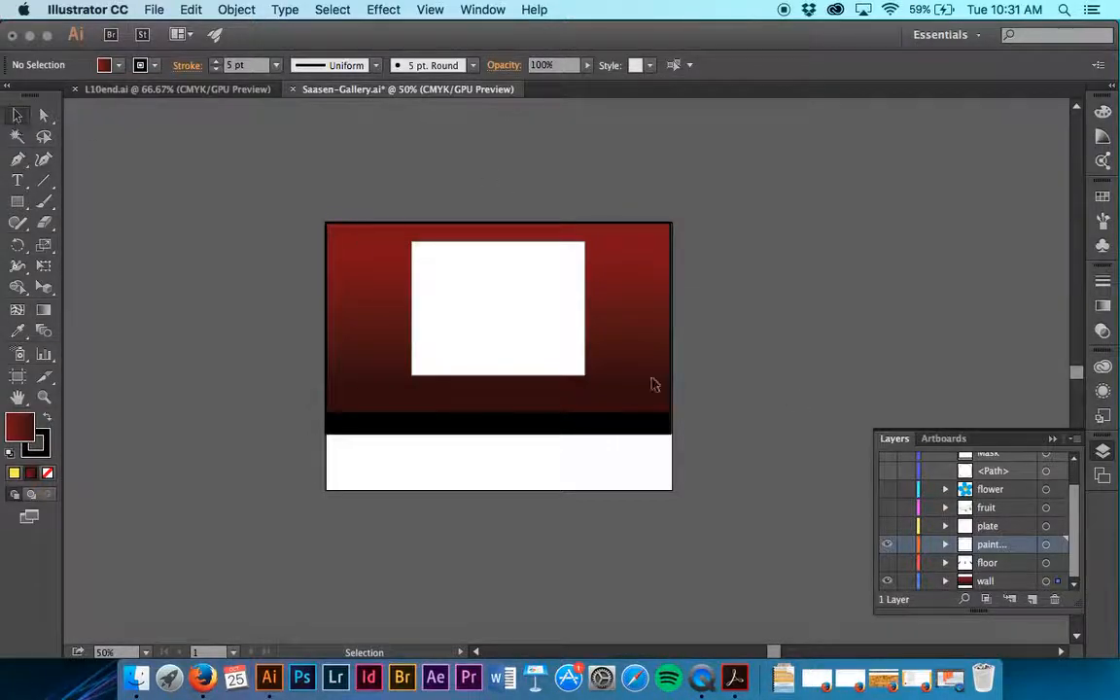
pyautogui.click(496, 311)
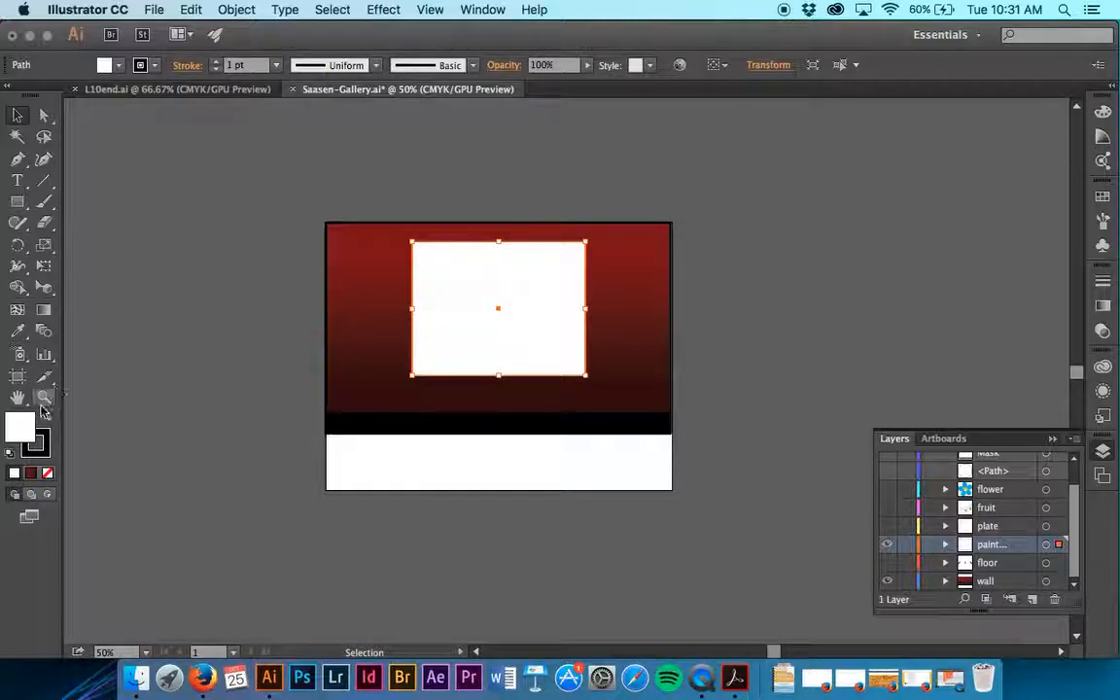
pyautogui.click(33, 473)
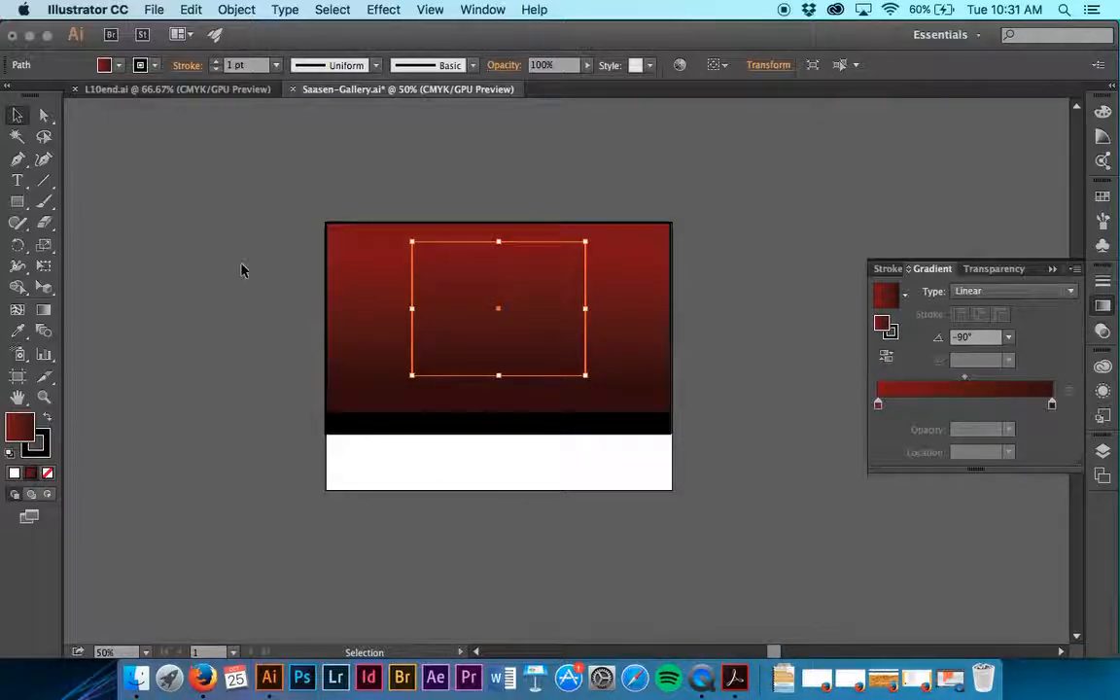
pyautogui.click(117, 65)
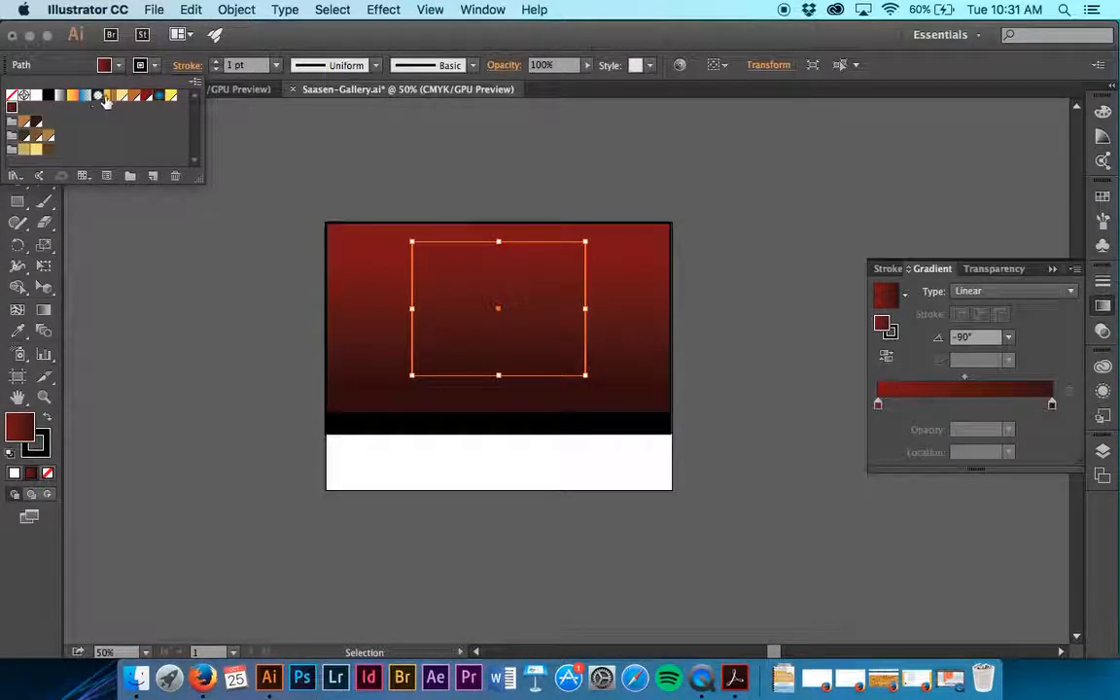
pyautogui.click(110, 99)
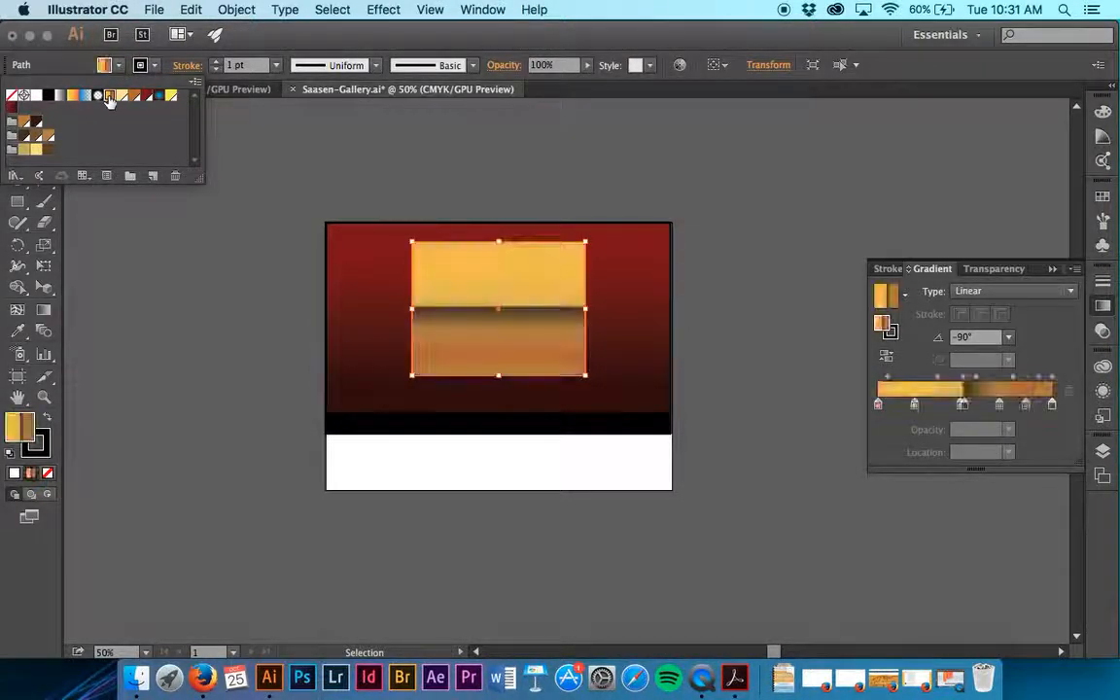
# Shift the painting's gradient fill slightly downward with the Gradient tool, keeping it vertical.
pyautogui.click(394, 90)
pyautogui.click(46, 309)
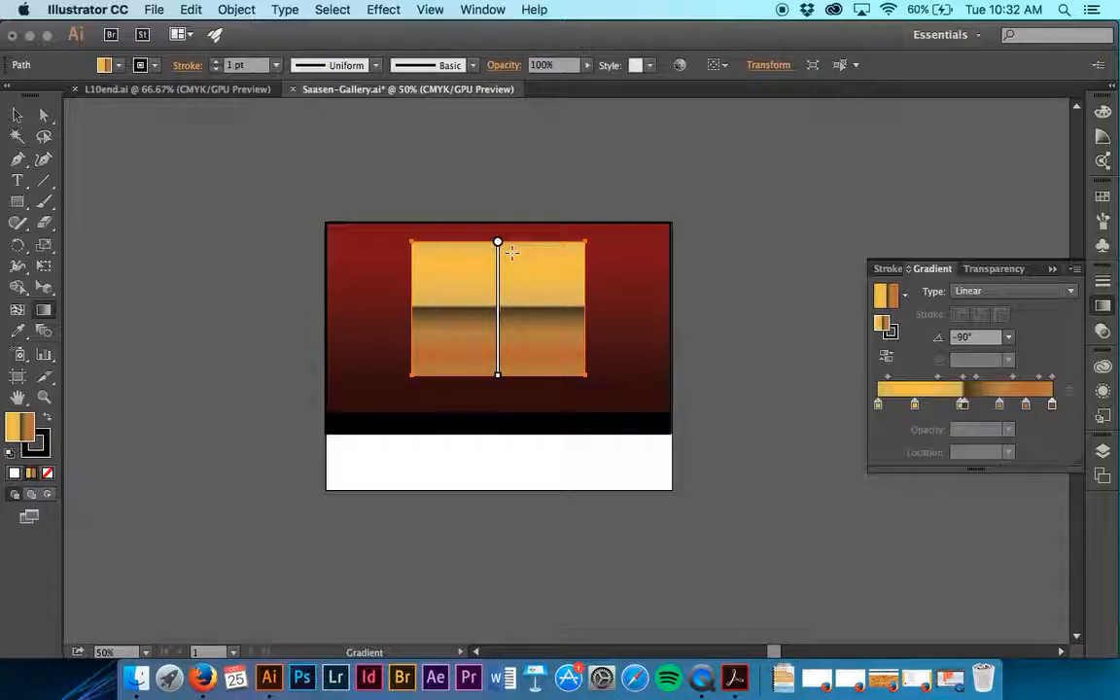
pyautogui.moveTo(499, 243)
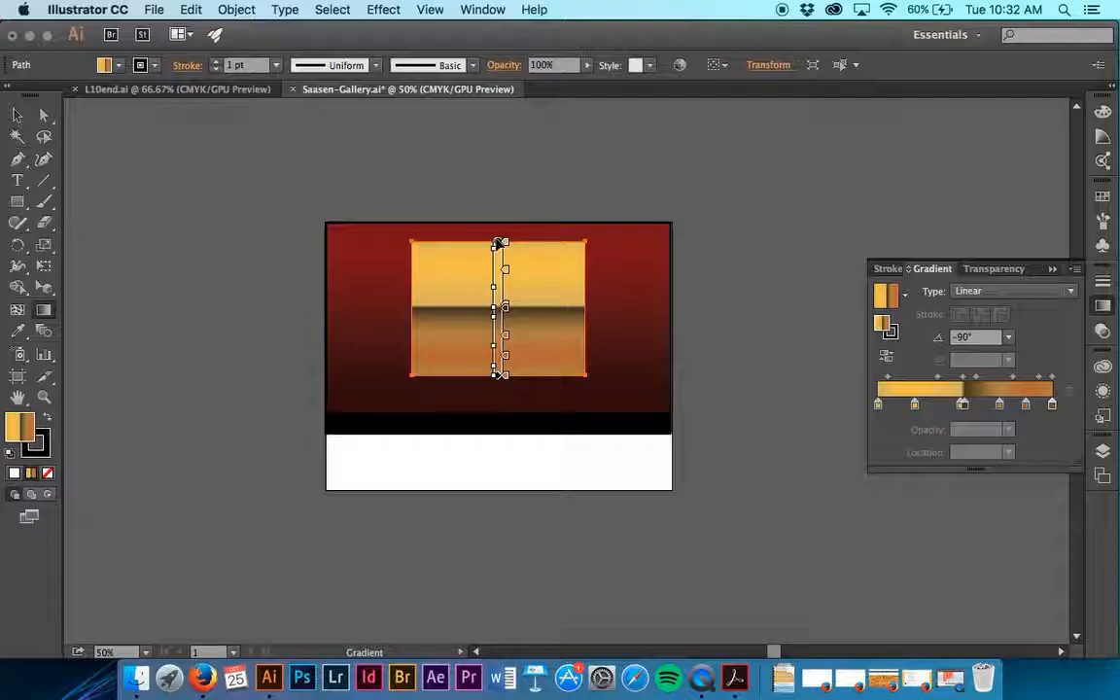
pyautogui.moveTo(499, 242)
pyautogui.mouseDown()
pyautogui.moveTo(512, 283)
pyautogui.moveTo(539, 300)
pyautogui.moveTo(556, 245)
pyautogui.moveTo(580, 242)
pyautogui.moveTo(536, 285)
pyautogui.moveTo(498, 377)
pyautogui.moveTo(498, 246)
pyautogui.mouseUp()
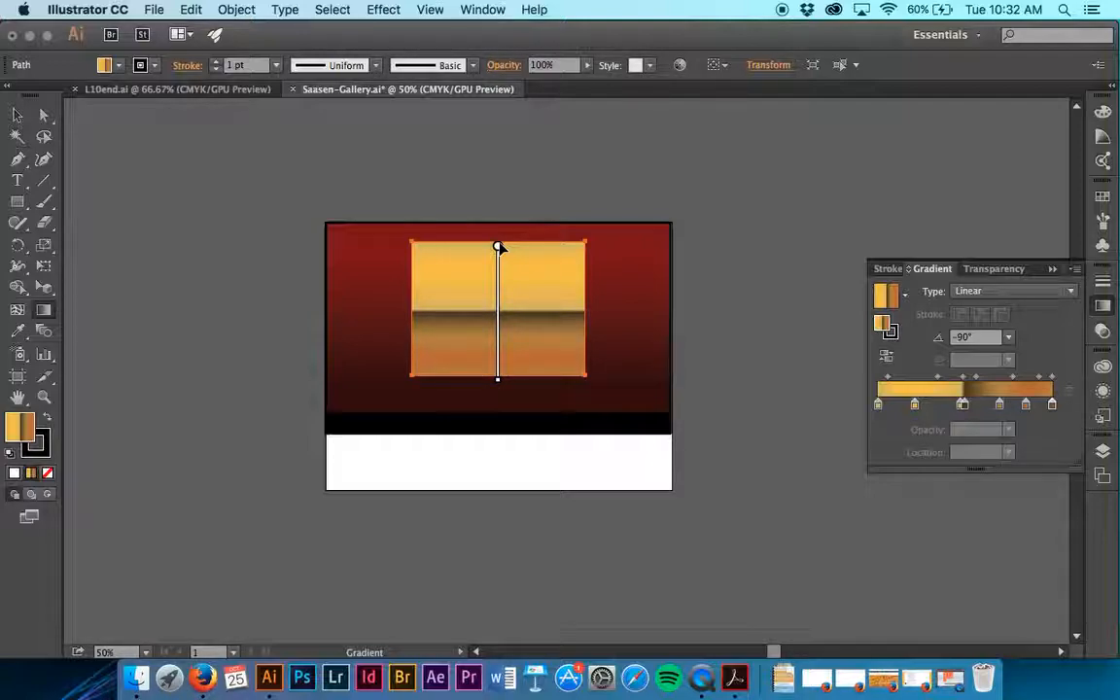
pyautogui.moveTo(500, 248)
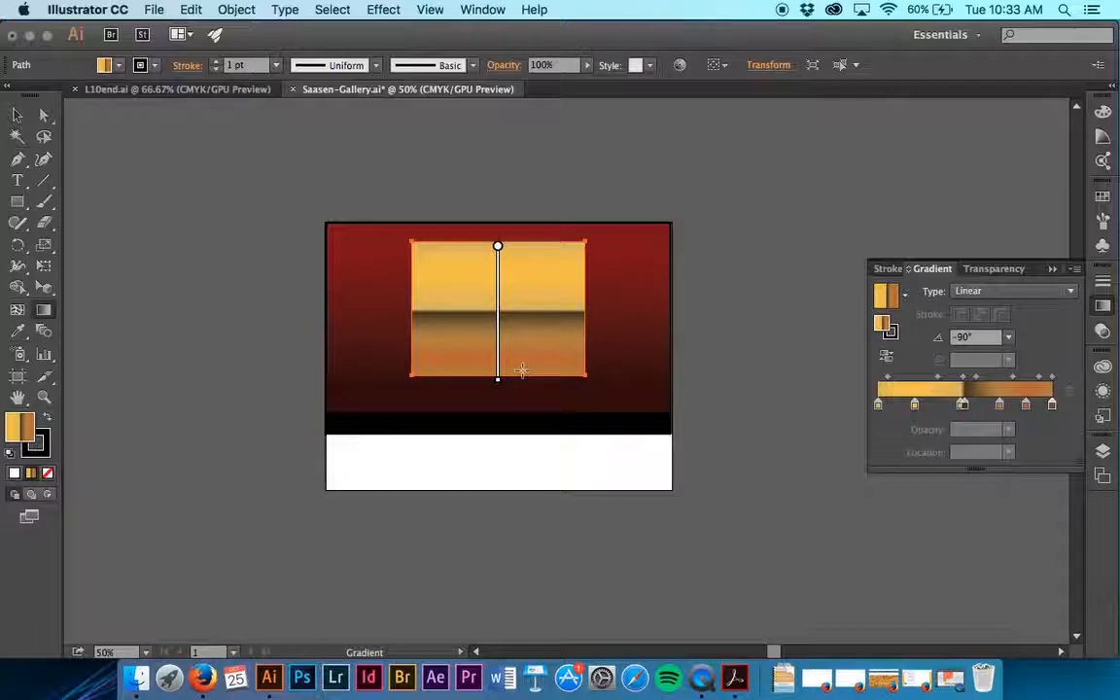
# Set the painting's stroke weight to 30 pt and color the stroke with the White, Black gradient swatch.
pyautogui.click(204, 66)
pyautogui.write('30')
pyautogui.press('Tab')
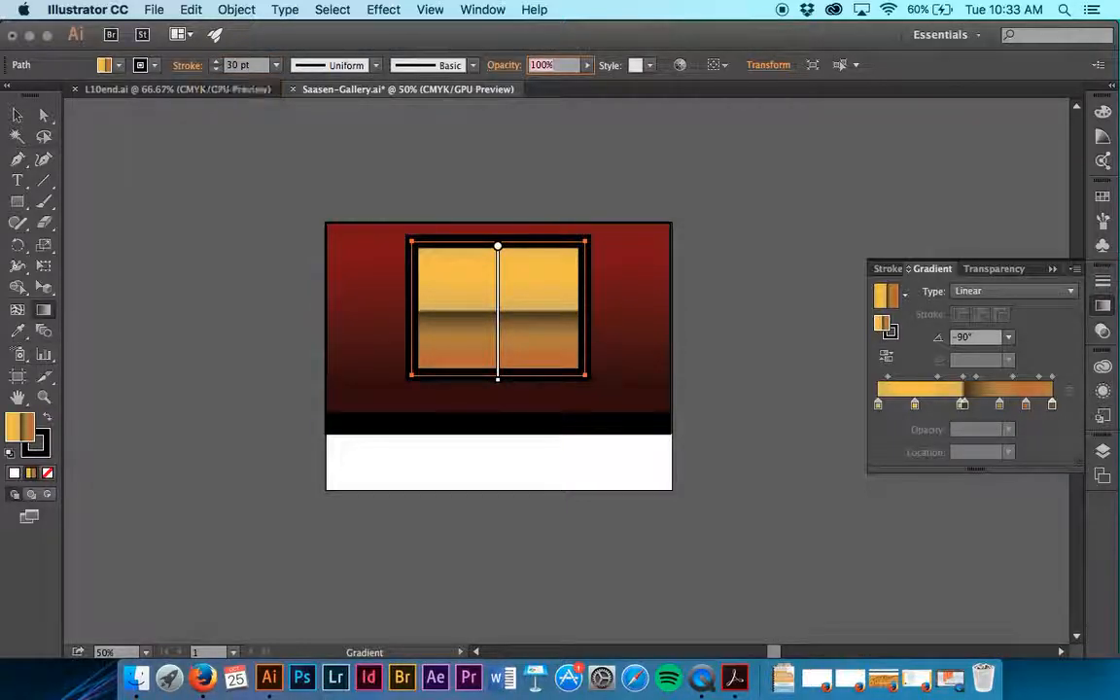
pyautogui.click(155, 68)
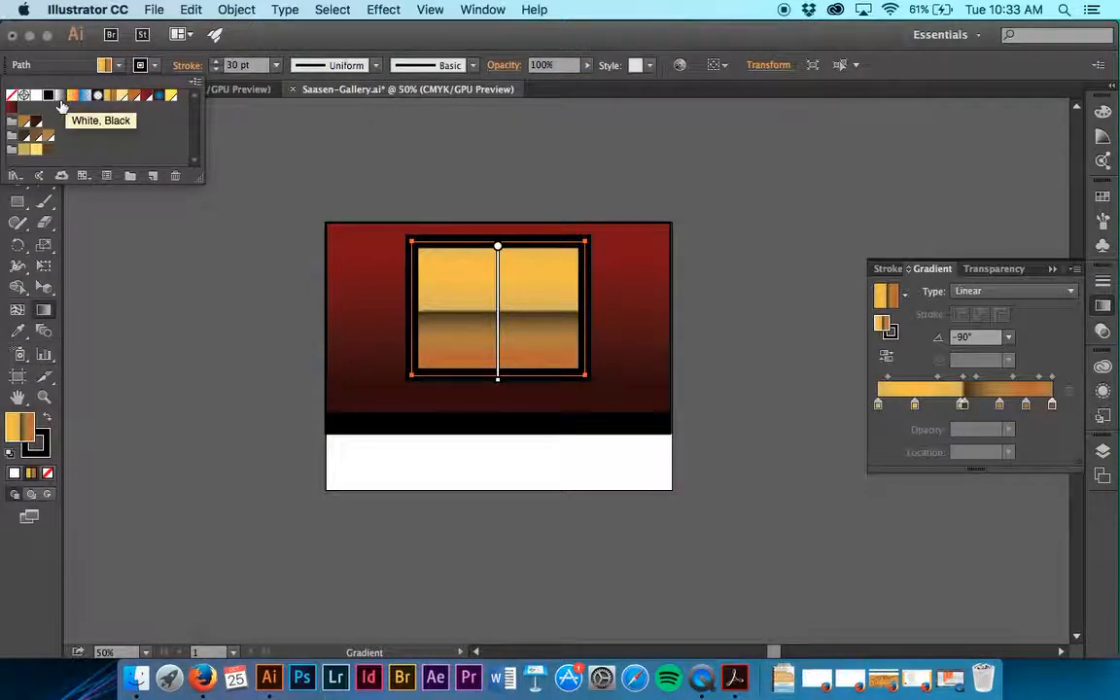
pyautogui.click(60, 97)
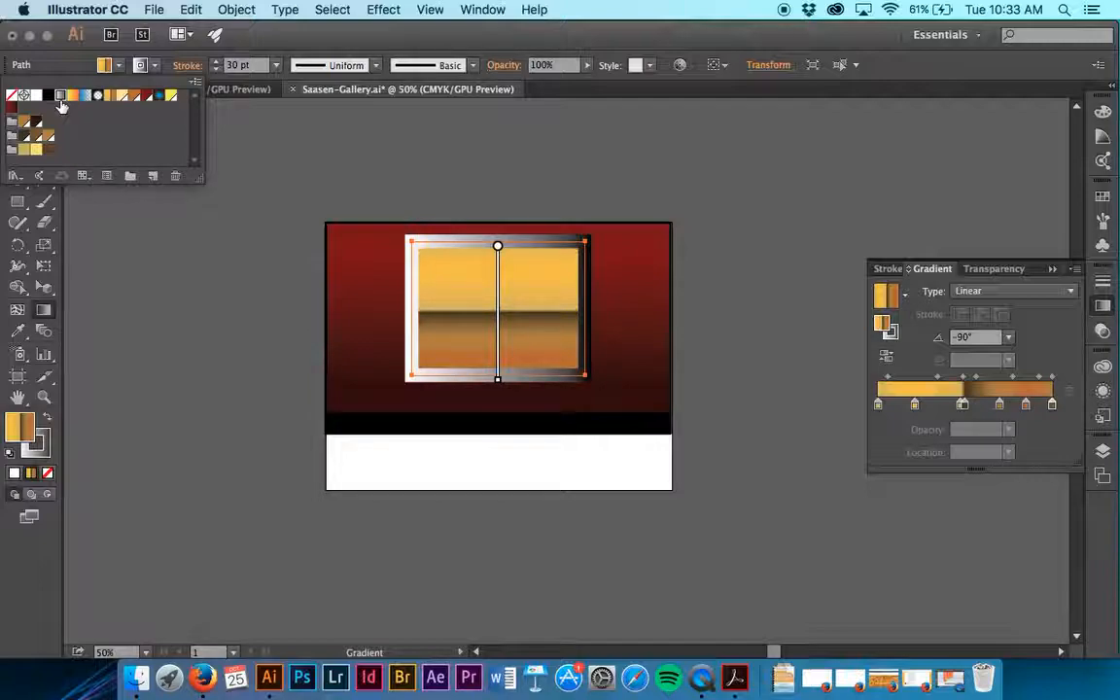
pyautogui.press('Escape')
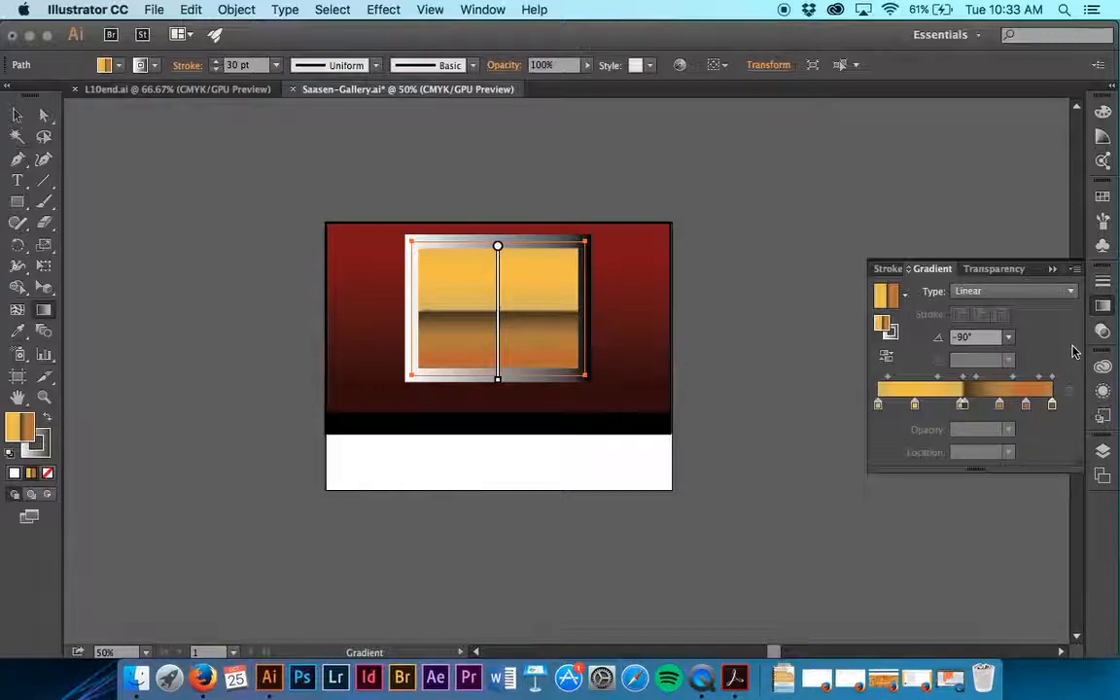
# Apply the painting's white-to-black gradient across the stroke.
pyautogui.click(44, 397)
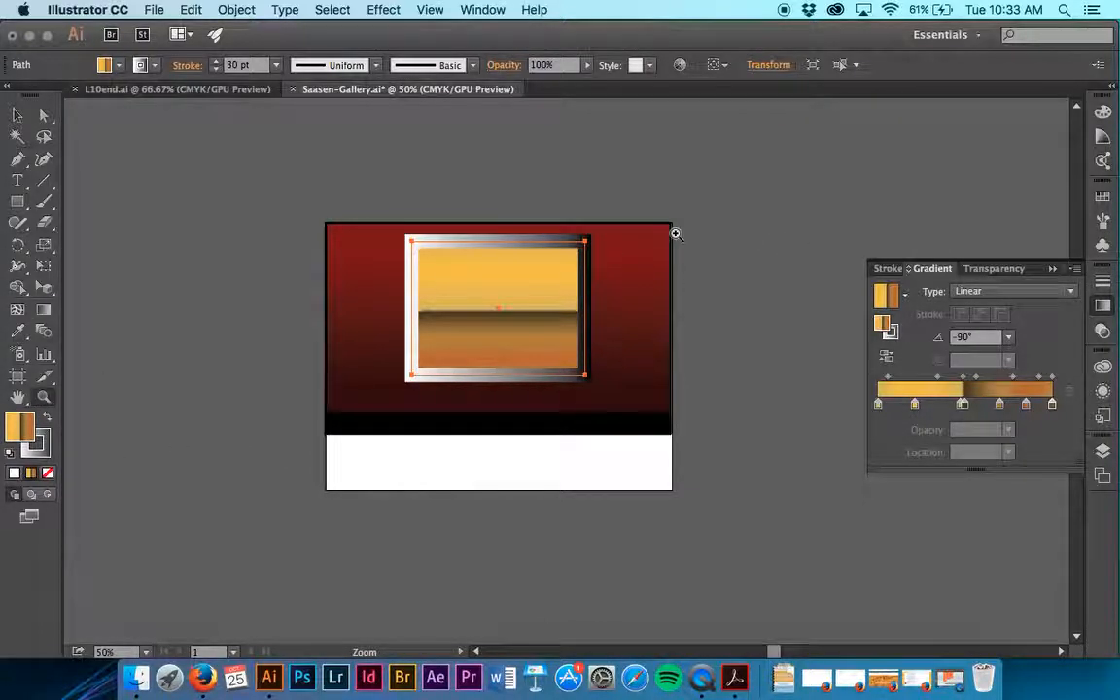
pyautogui.moveTo(528, 195); pyautogui.dragTo(845, 452)
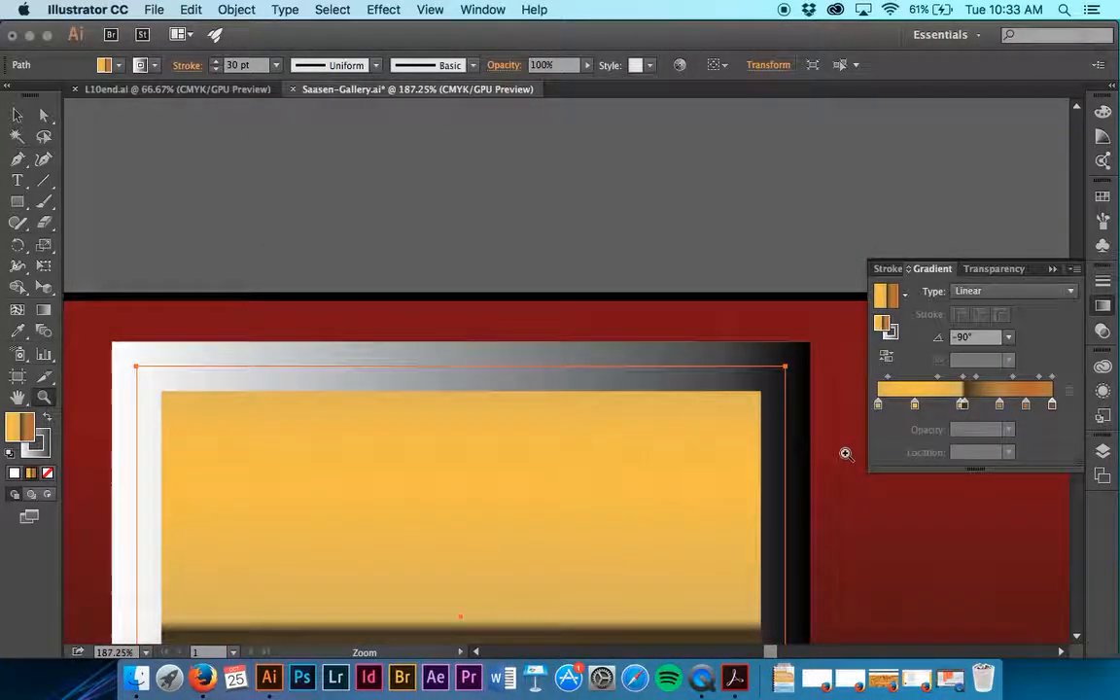
pyautogui.moveTo(429, 226); pyautogui.dragTo(545, 245)
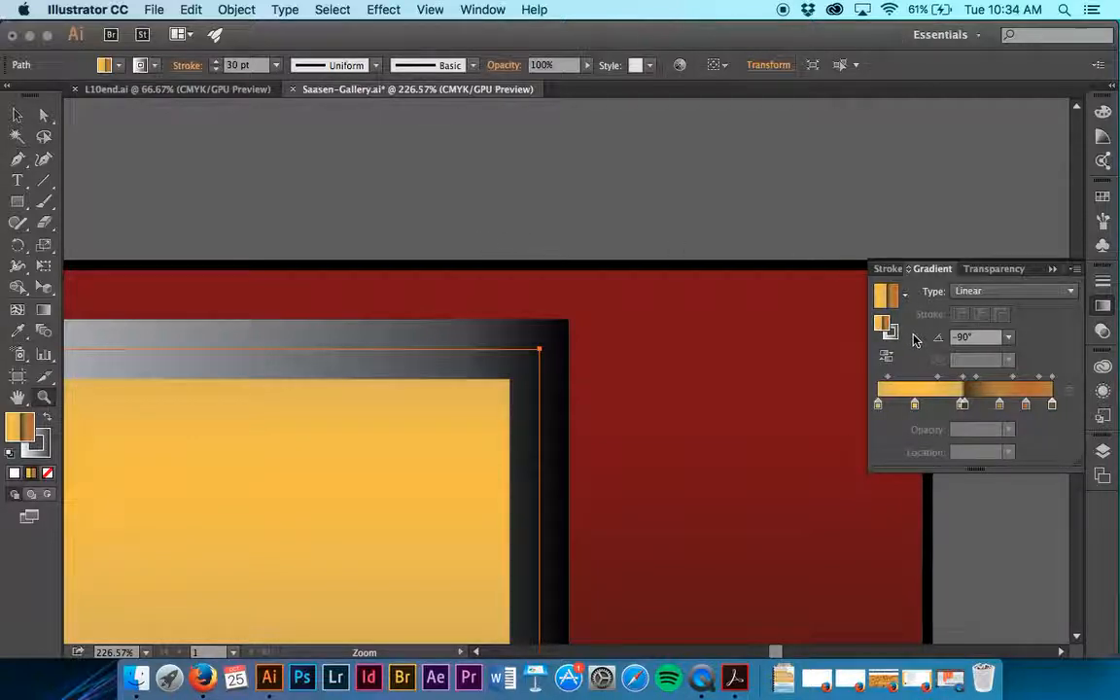
pyautogui.click(892, 337)
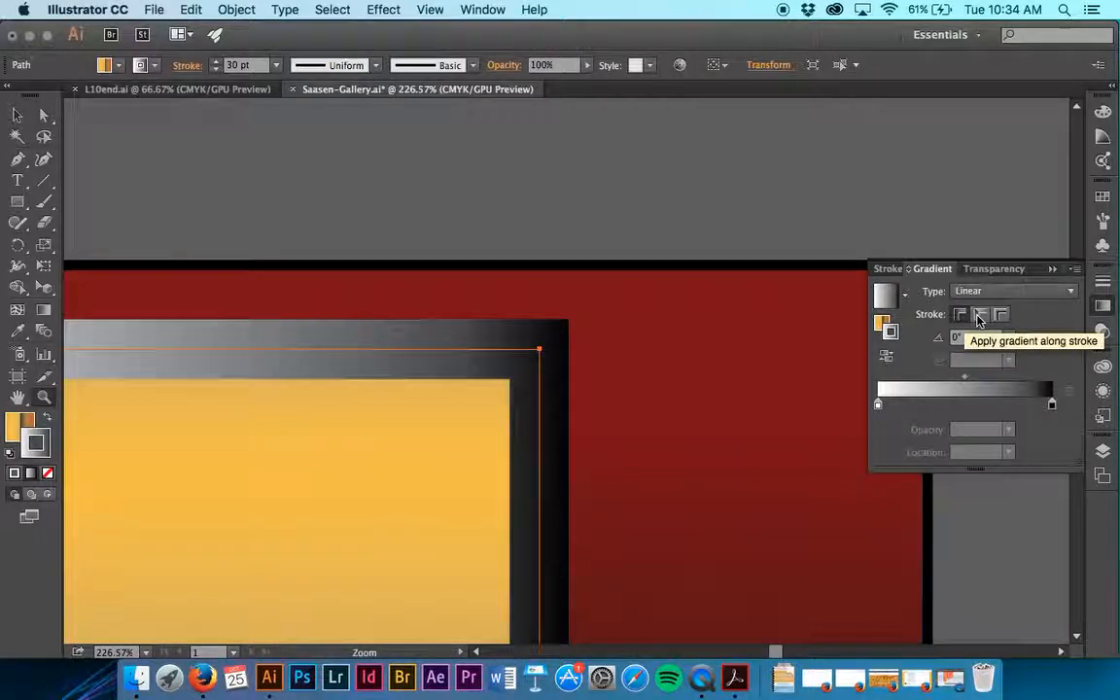
pyautogui.click(1001, 316)
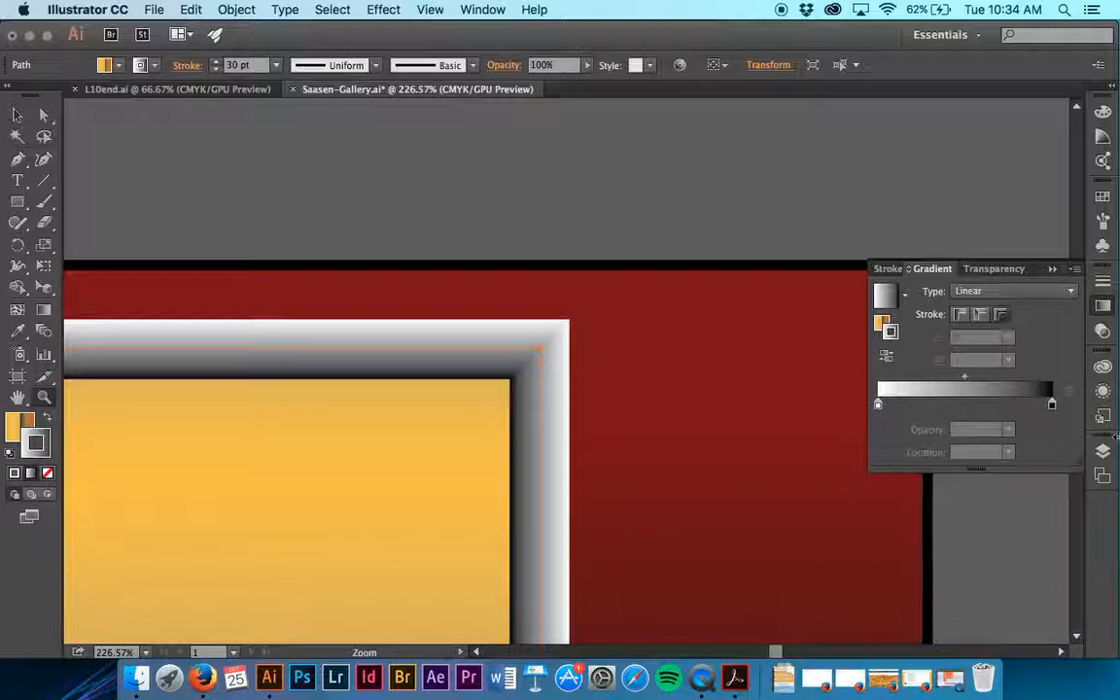
# Move the black color stop of the painting's stroke gradient to a location of 60%.
pyautogui.moveTo(1049, 411); pyautogui.dragTo(1006, 408)
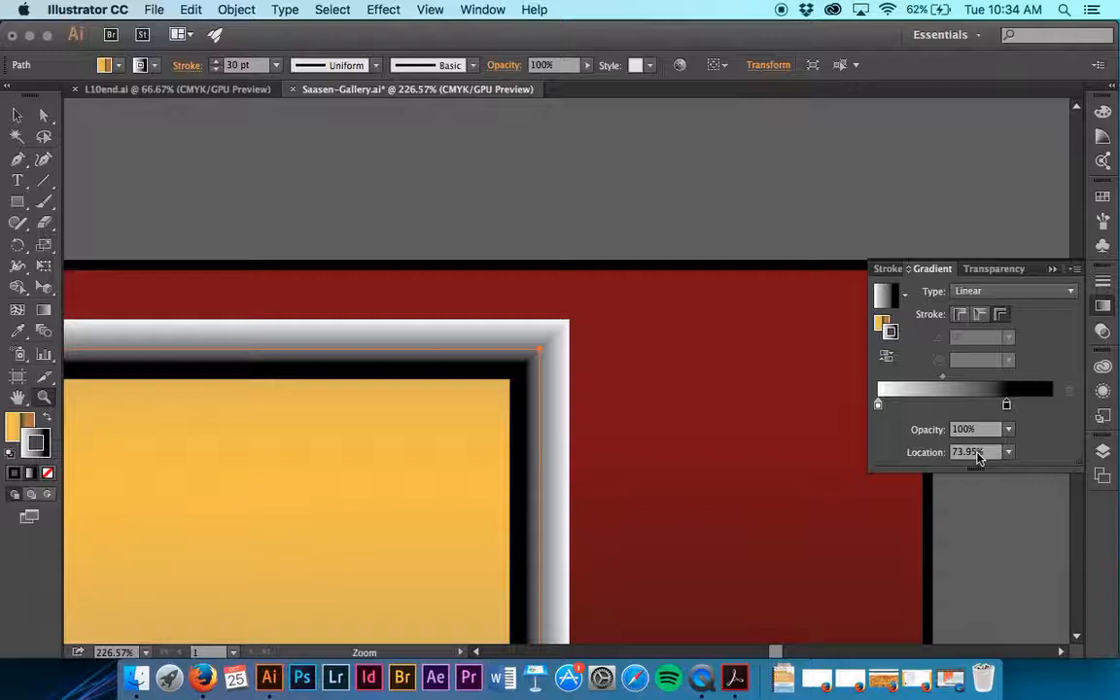
pyautogui.write('60%')
pyautogui.press('Tab')
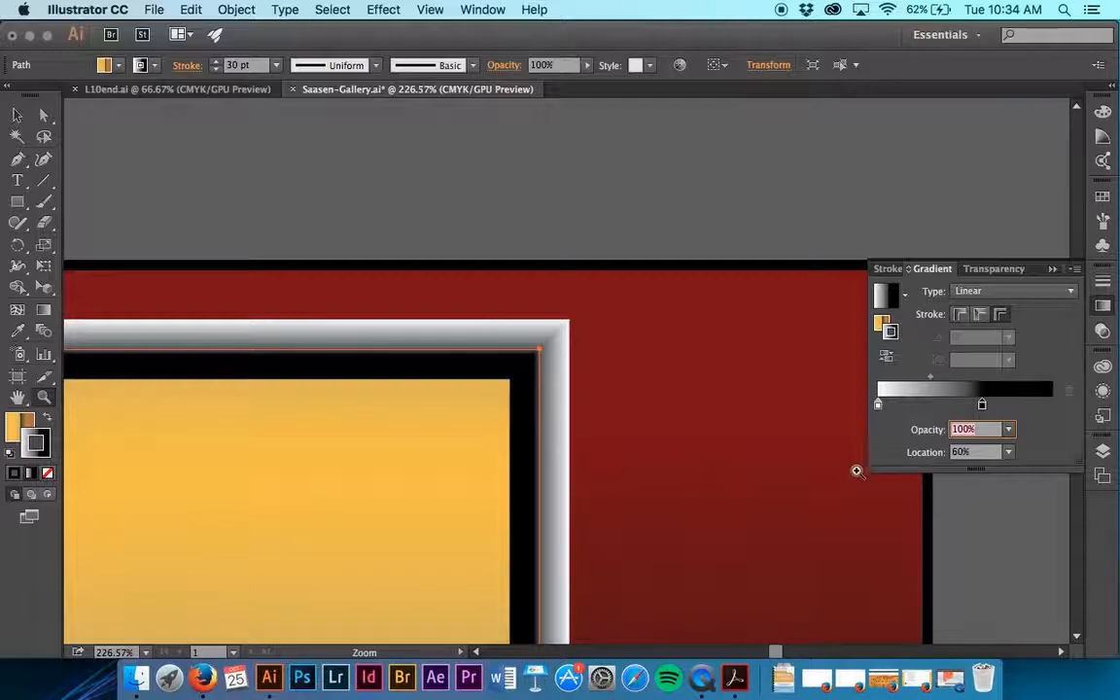
# Recolor the white stop of the stroke gradient with the light brown swatch from the first color group.
pyautogui.doubleClick(877, 404)
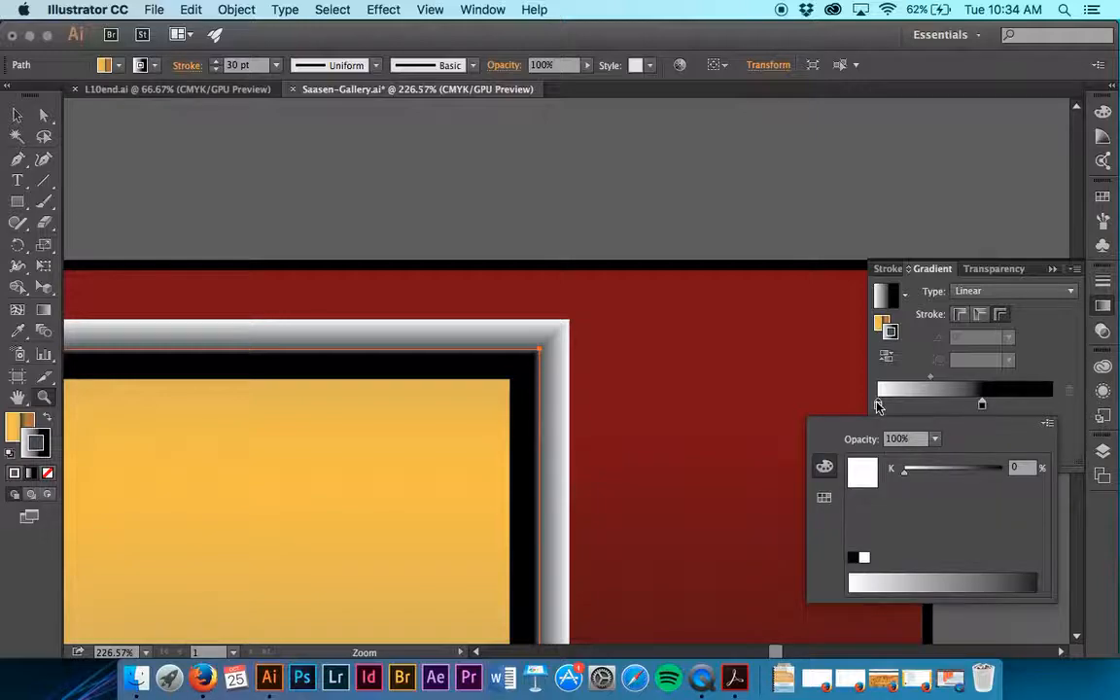
pyautogui.click(823, 498)
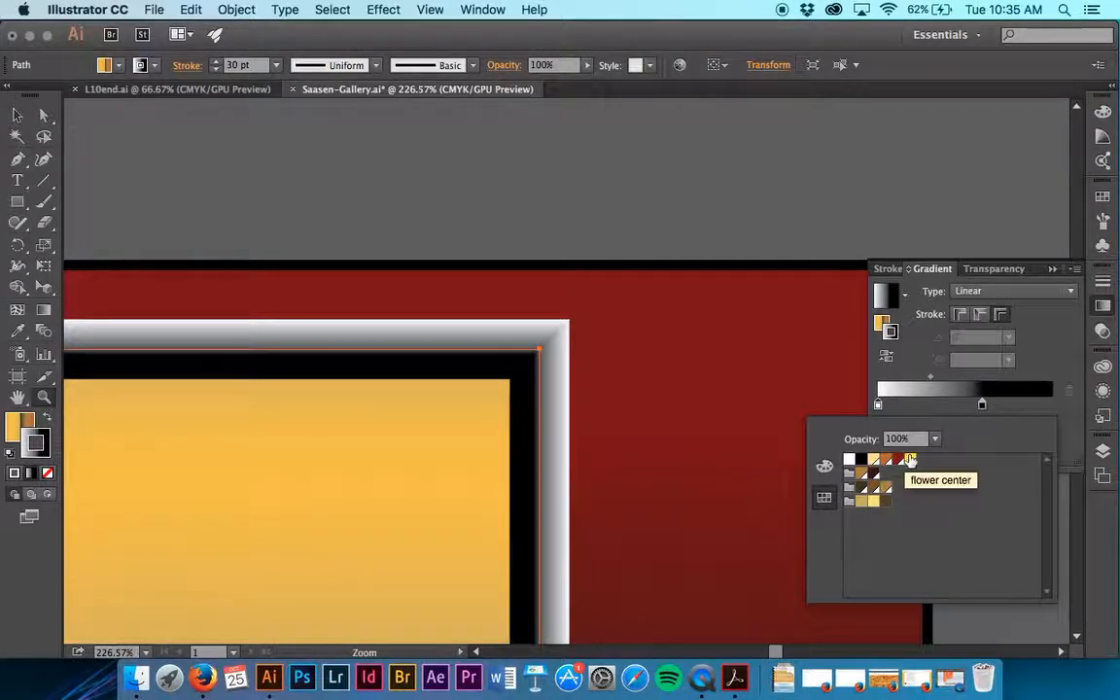
pyautogui.click(862, 473)
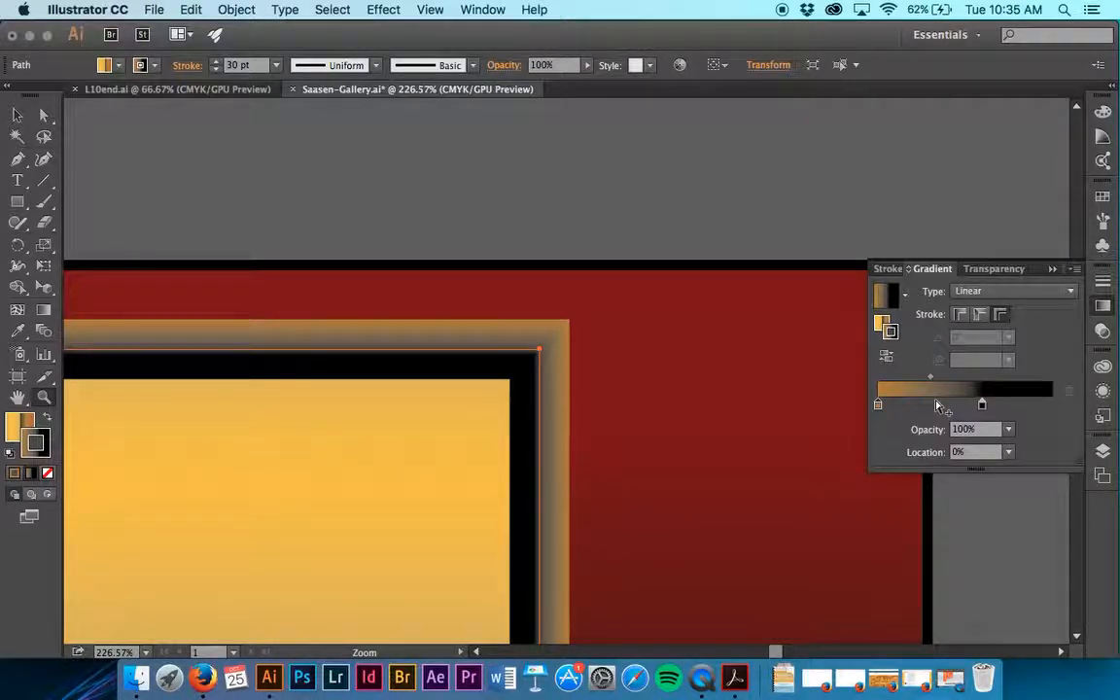
# Add a color stop at about 33% between the brown and black stops and give it the pale yellow swatch.
pyautogui.click(937, 405)
pyautogui.doubleClick(936, 405)
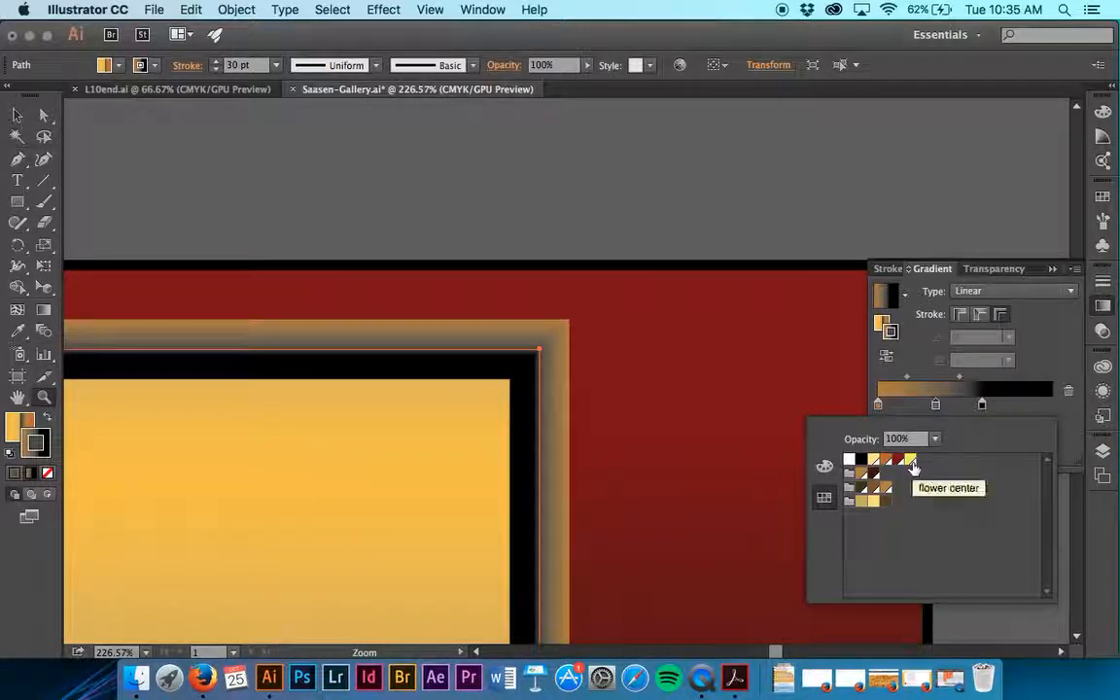
pyautogui.click(874, 462)
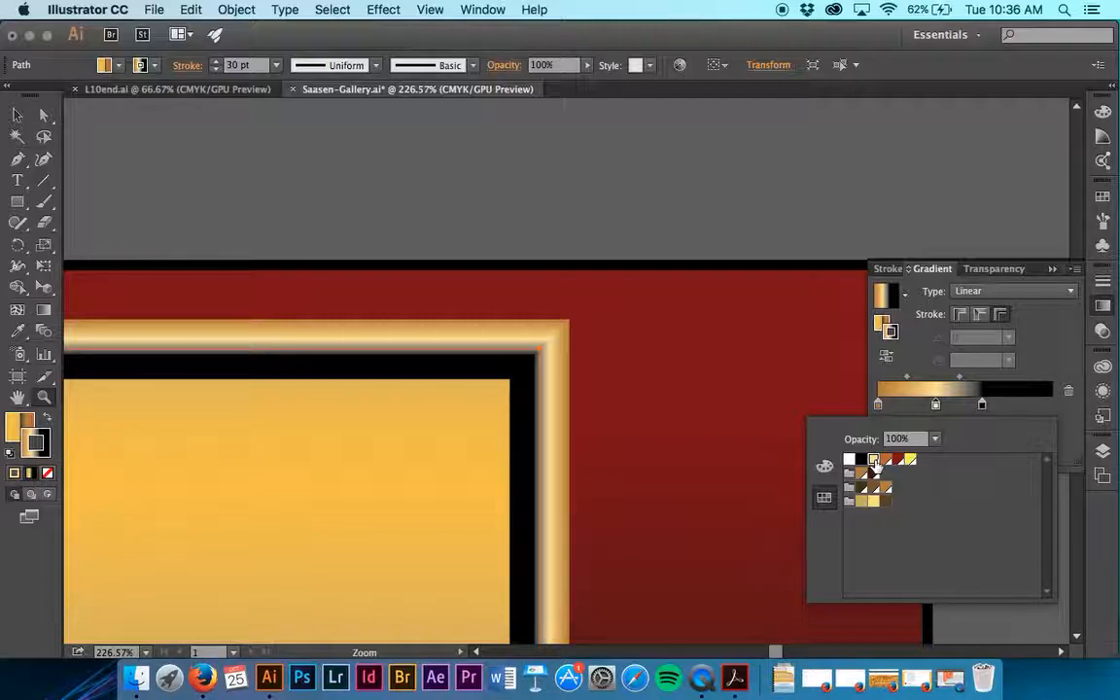
# Duplicate the pale yellow stop in the stroke gradient to about 57%, just before the black stop.
pyautogui.click(937, 404)
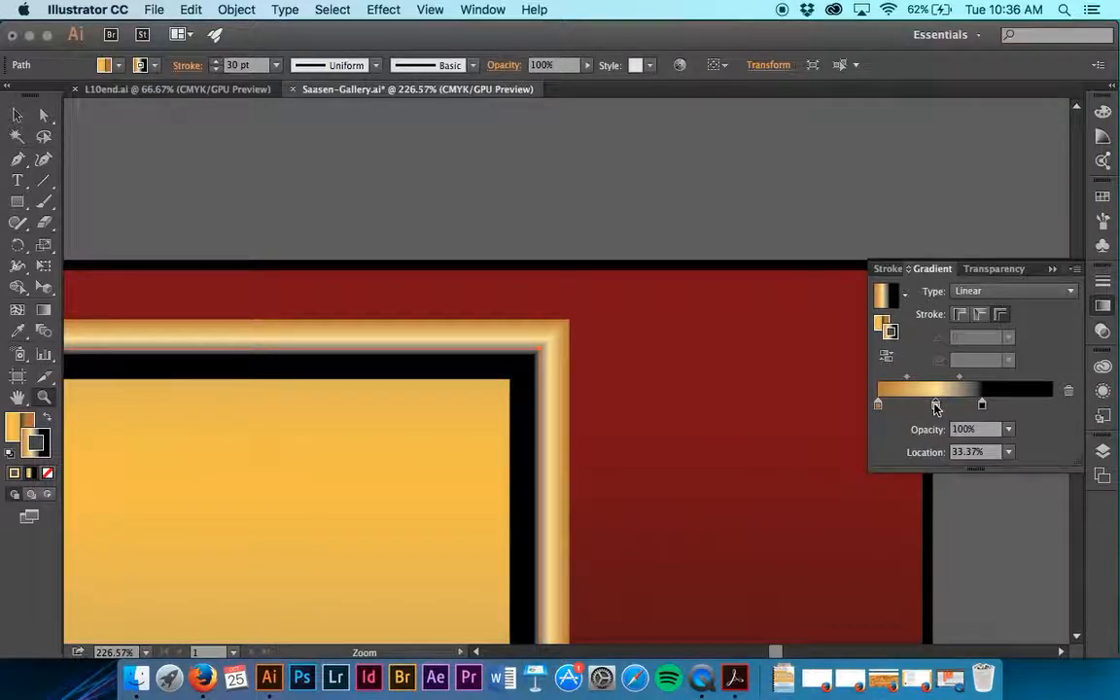
pyautogui.click(947, 406)
pyautogui.moveTo(948, 406); pyautogui.dragTo(977, 408)
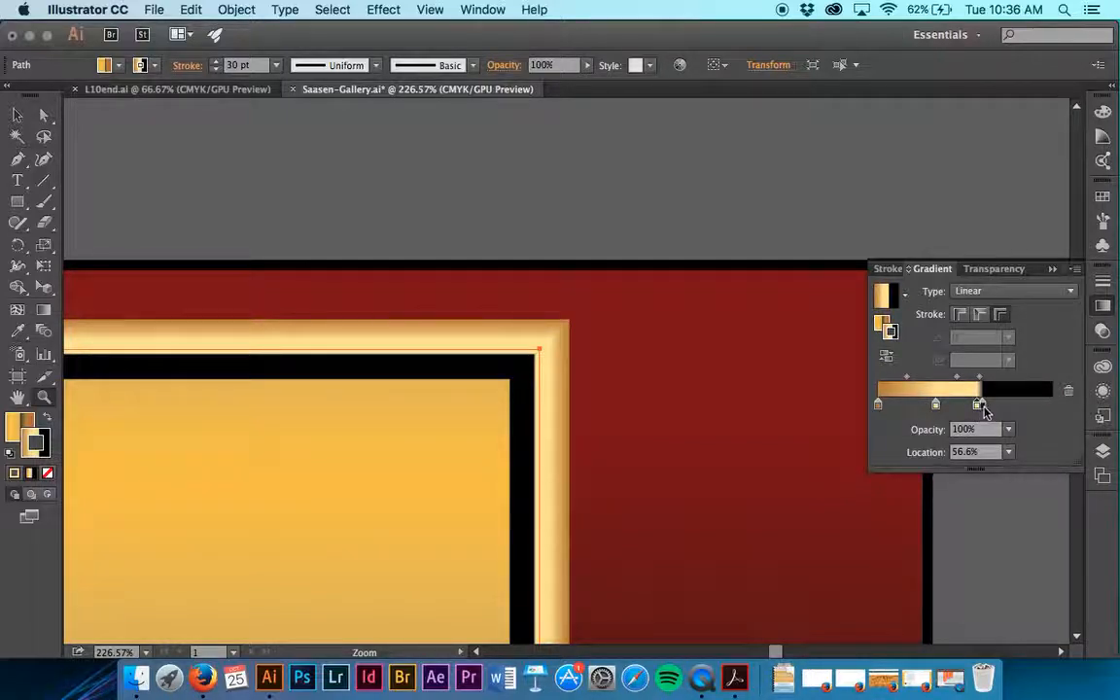
# Add a color stop at about 18% in the stroke gradient and color it with the dark brown swatch.
pyautogui.doubleClick(909, 403)
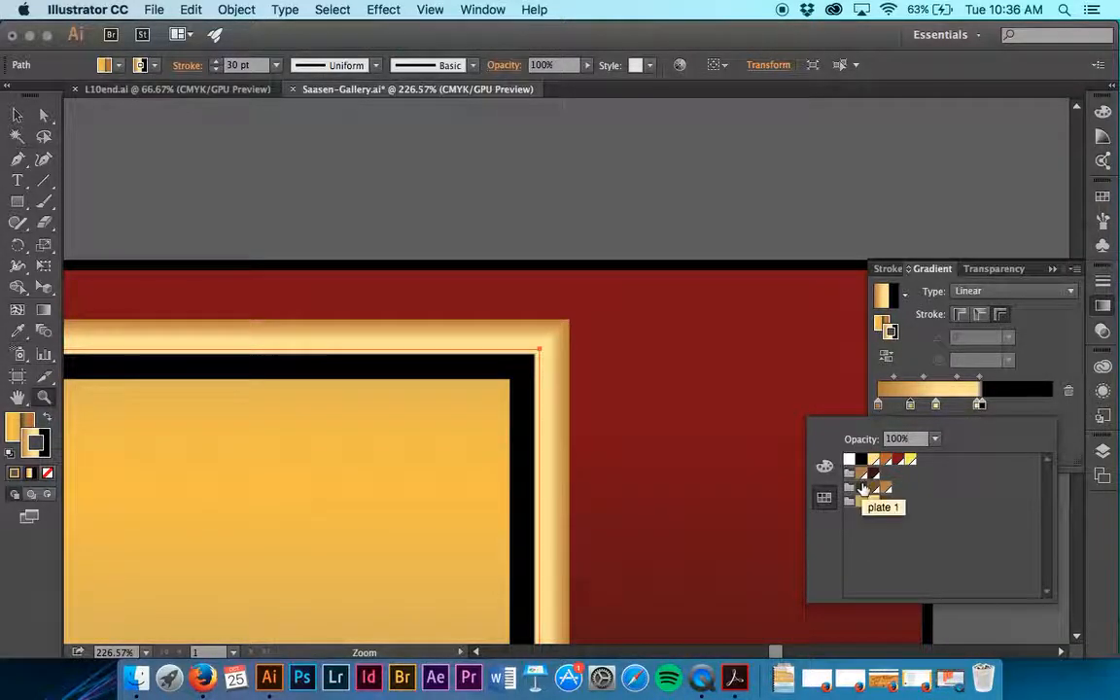
pyautogui.click(873, 474)
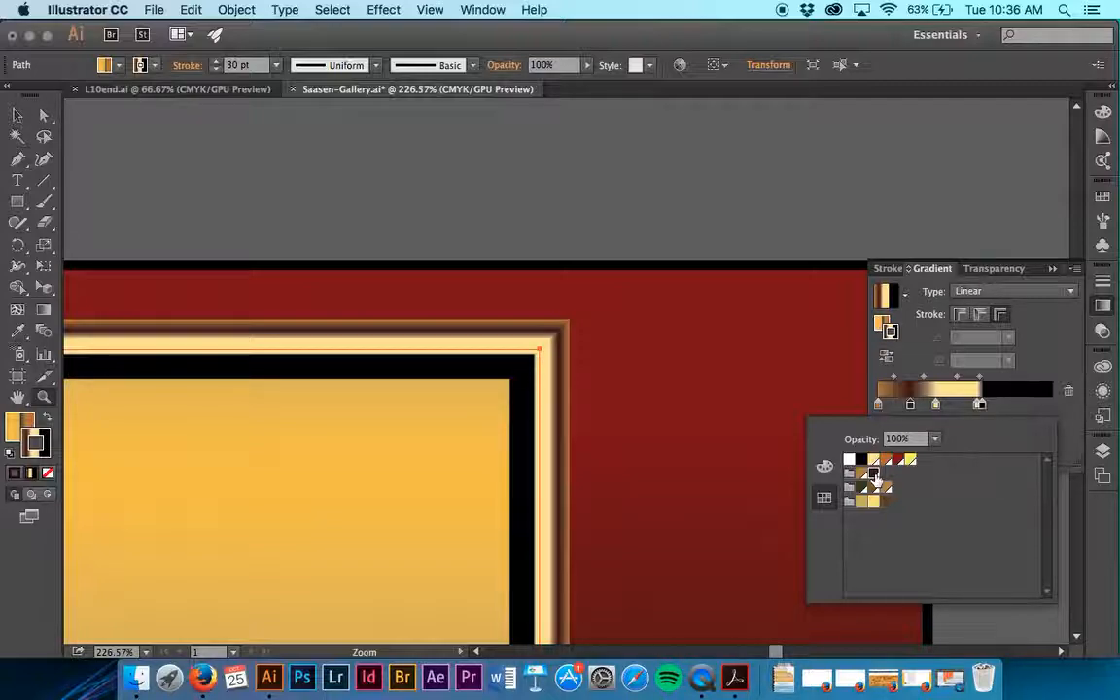
pyautogui.click(1049, 359)
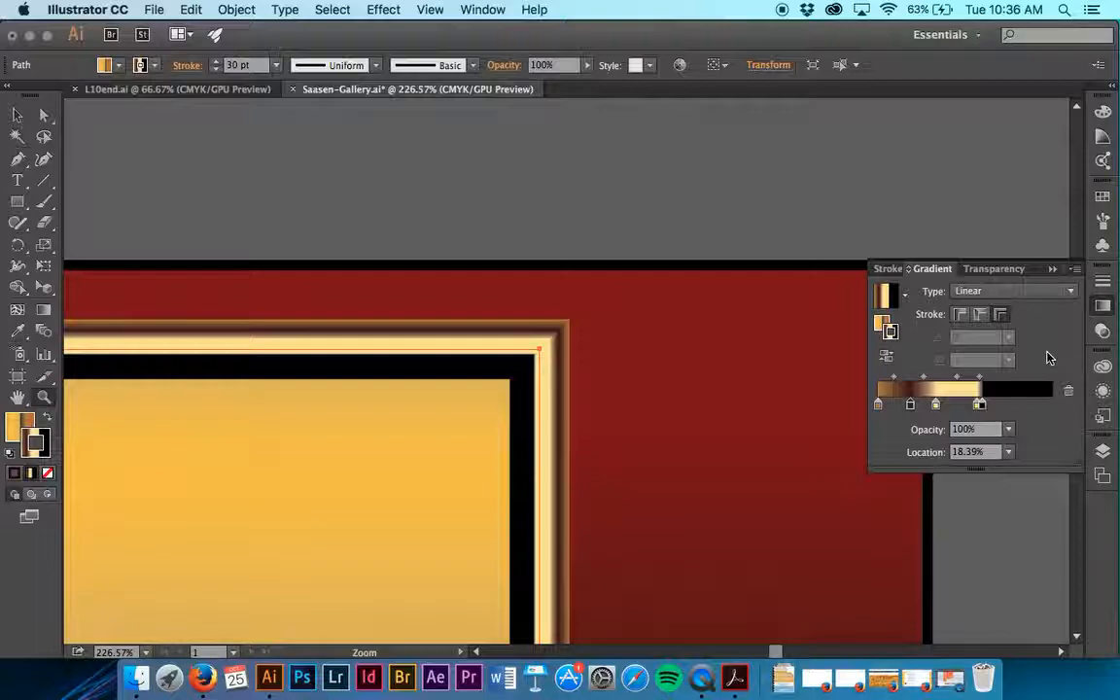
# Save the gallery document and look over the upper corners of the painting's frame.
pyautogui.press('super+minus')
pyautogui.press('super+minus')
pyautogui.press('super')
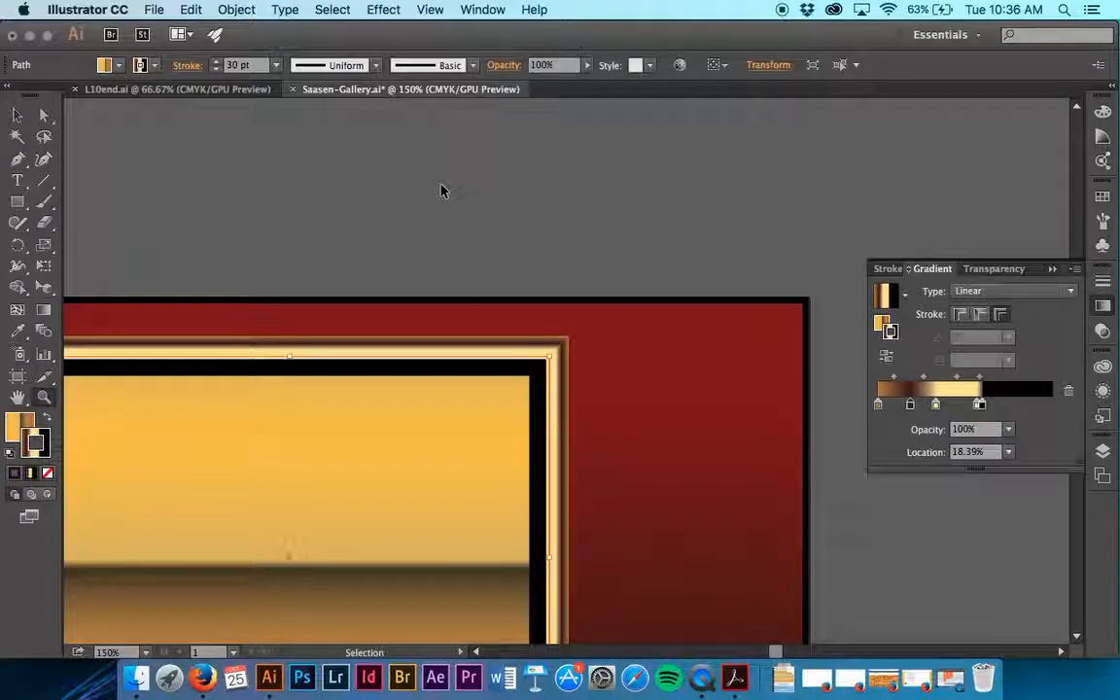
pyautogui.hscroll(-5, 441, 185)
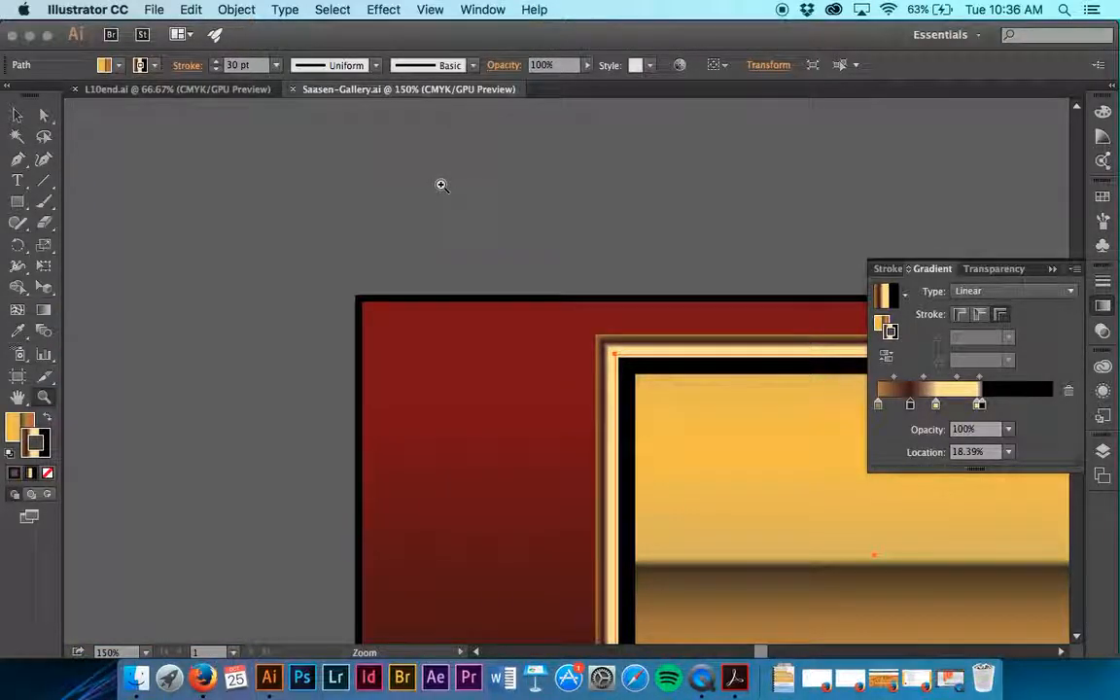
pyautogui.hscroll(8, 441, 185)
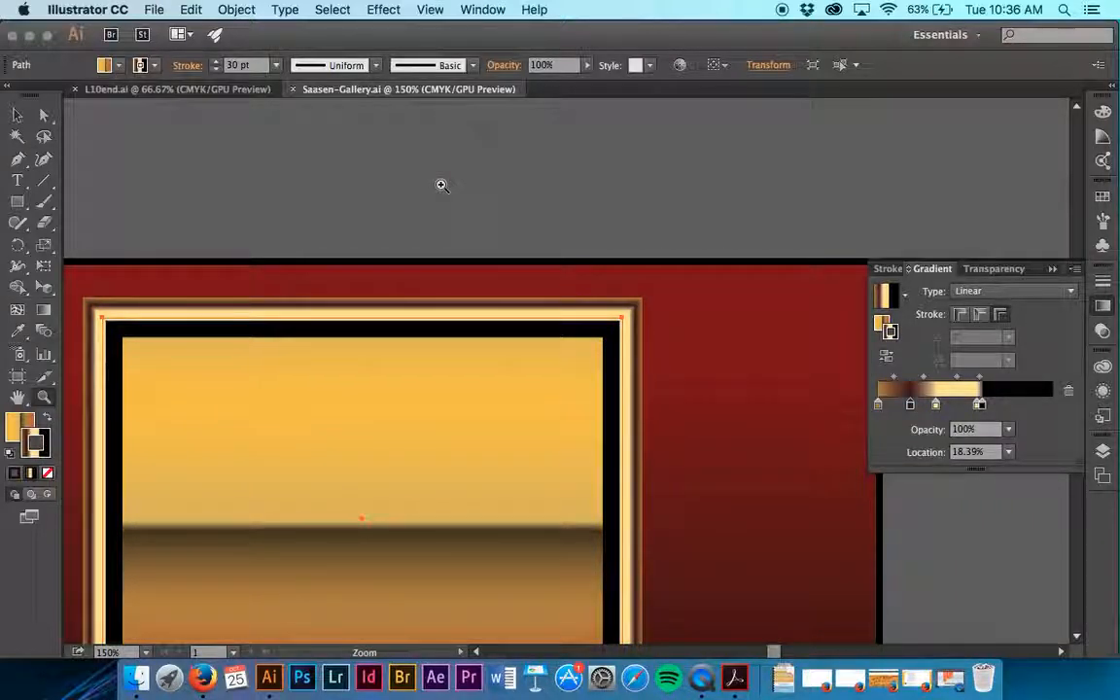